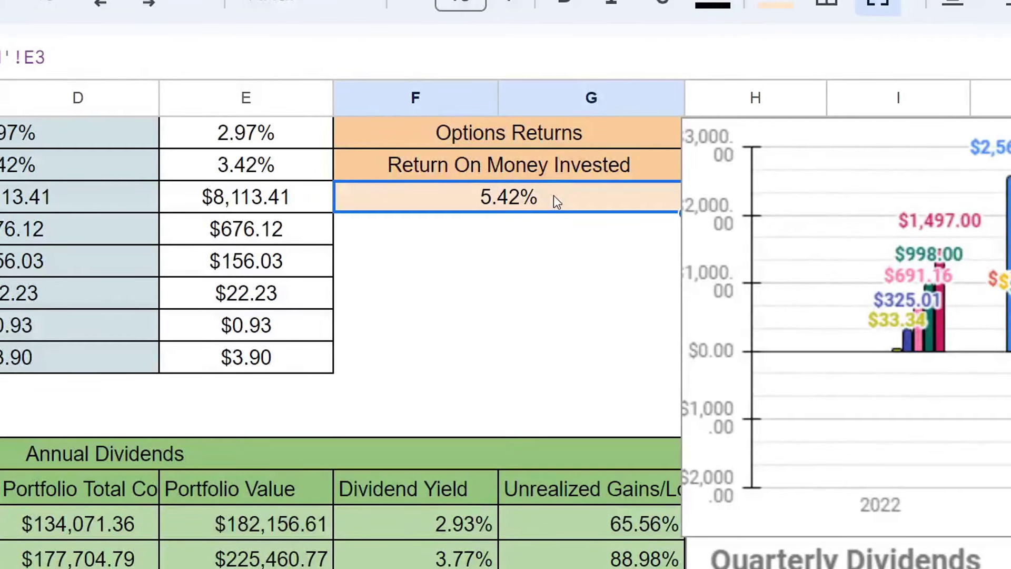
- Review the monthly options premium table, checking the 2024 total and the monthly amounts for 2023 and 2024
left_click(472, 296)
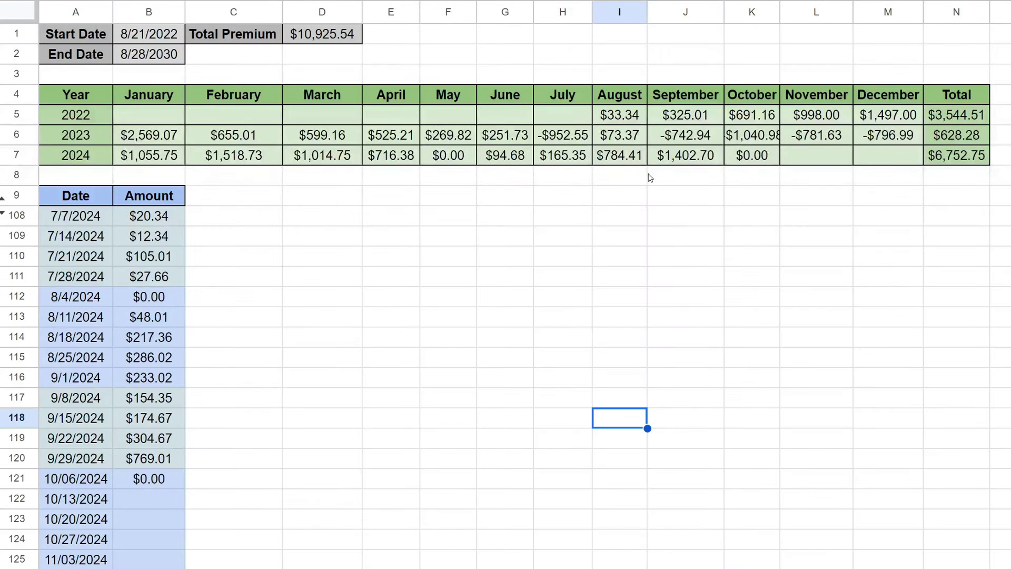
left_click(959, 150)
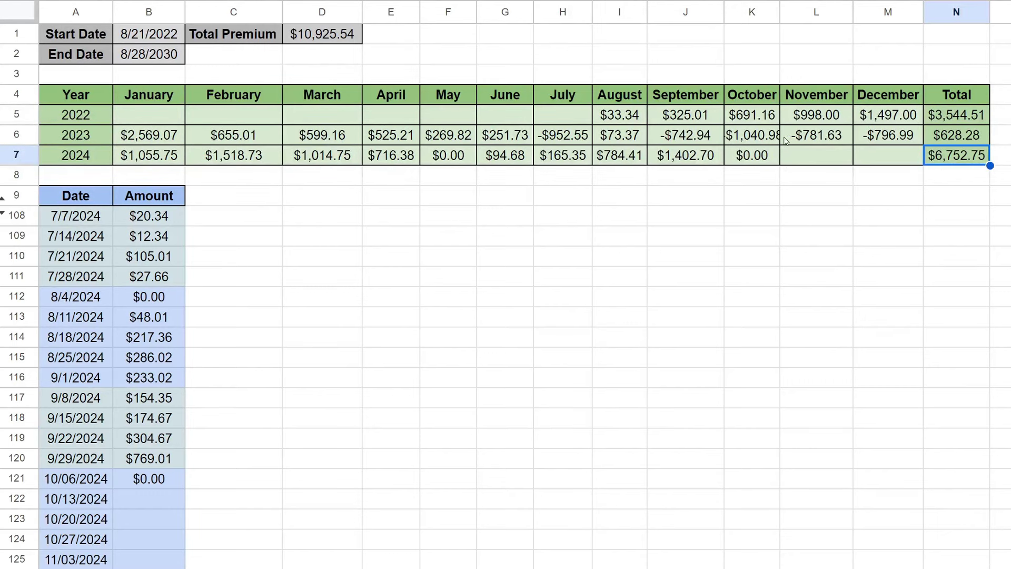
left_click(734, 159)
left_click_drag(734, 159, 148, 136)
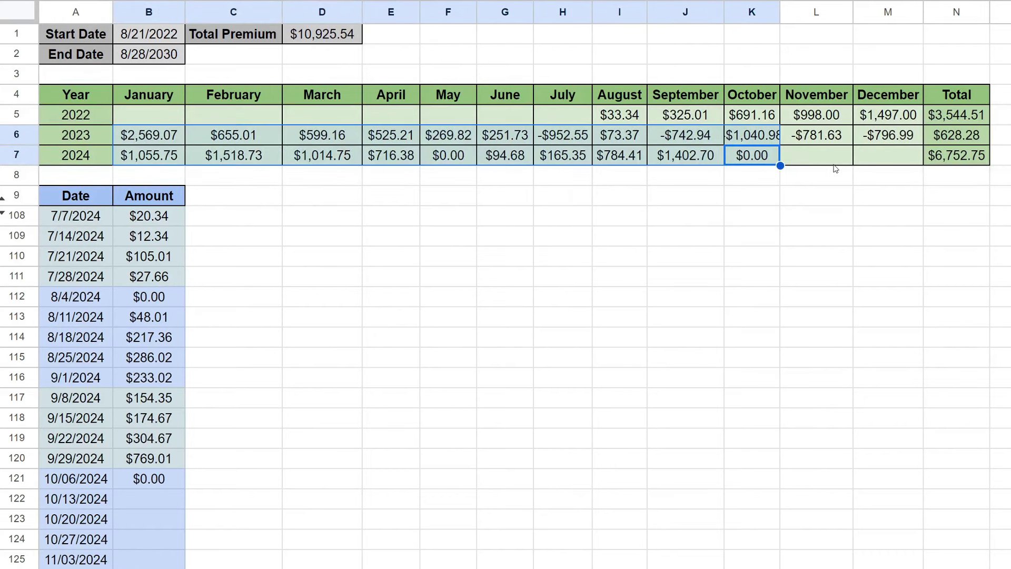
left_click(759, 161)
left_click_drag(740, 158, 888, 138)
left_click(778, 203)
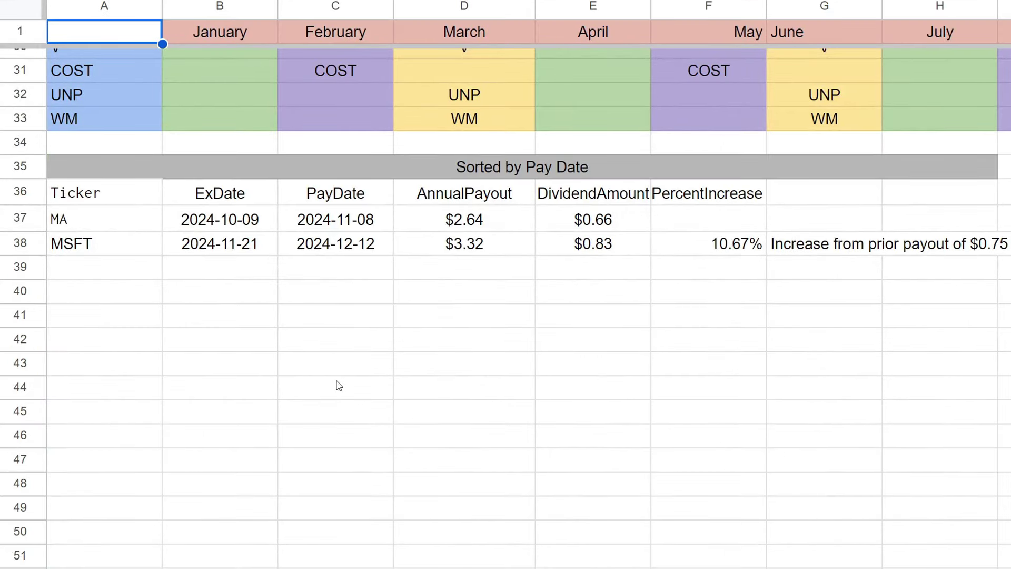
- Examine the upcoming MA and MSFT dividends in the Sorted by Pay Date table, including ex-dates, payouts and the MSFT percent increase
left_click_drag(81, 216, 580, 240)
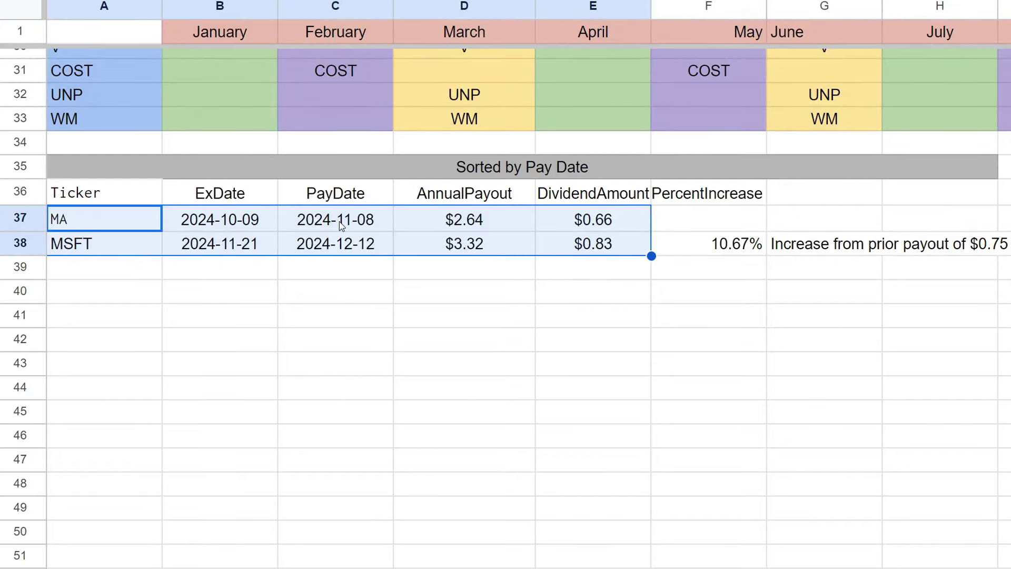
left_click(261, 220)
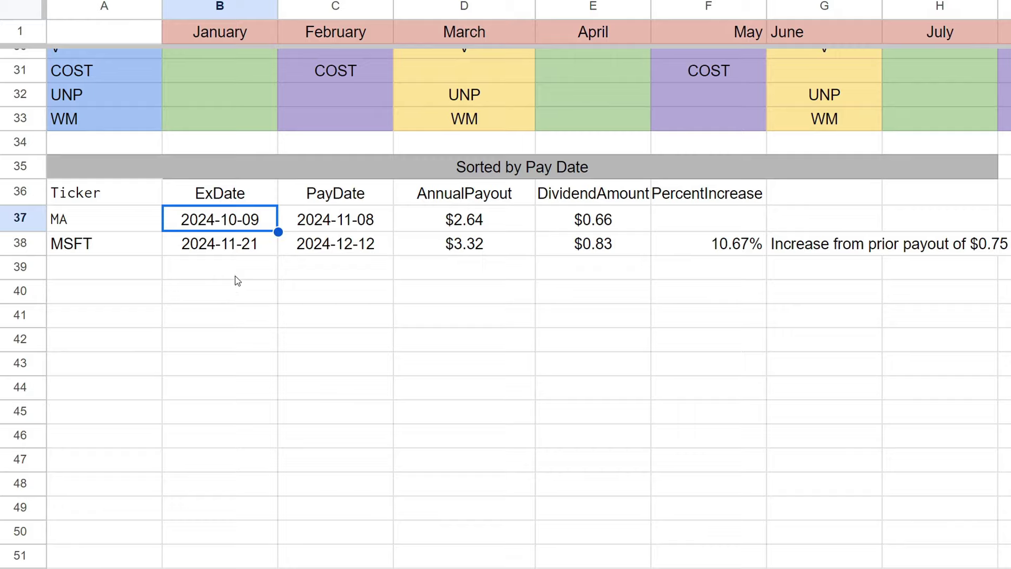
left_click_drag(122, 257, 688, 240)
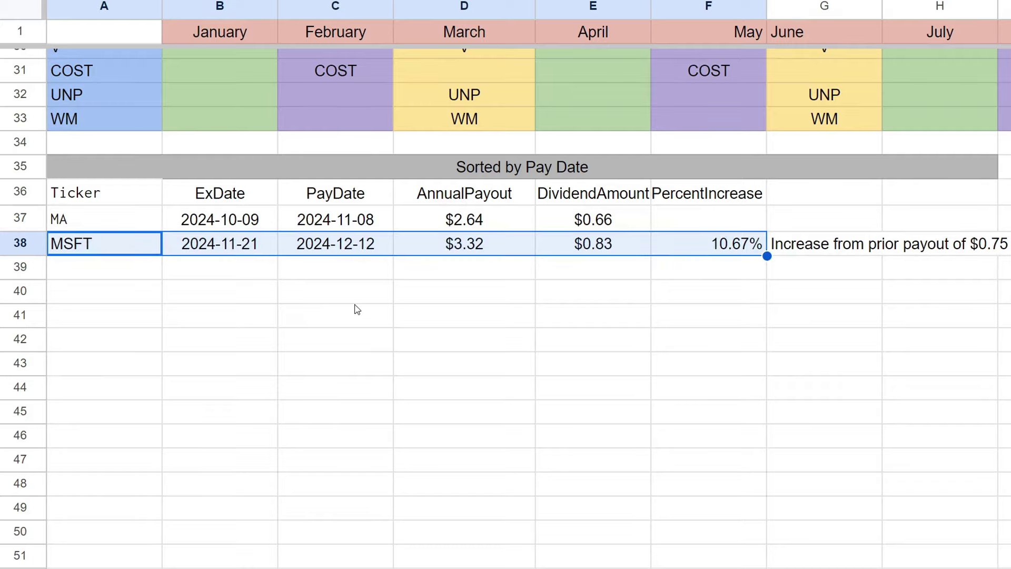
left_click(343, 324)
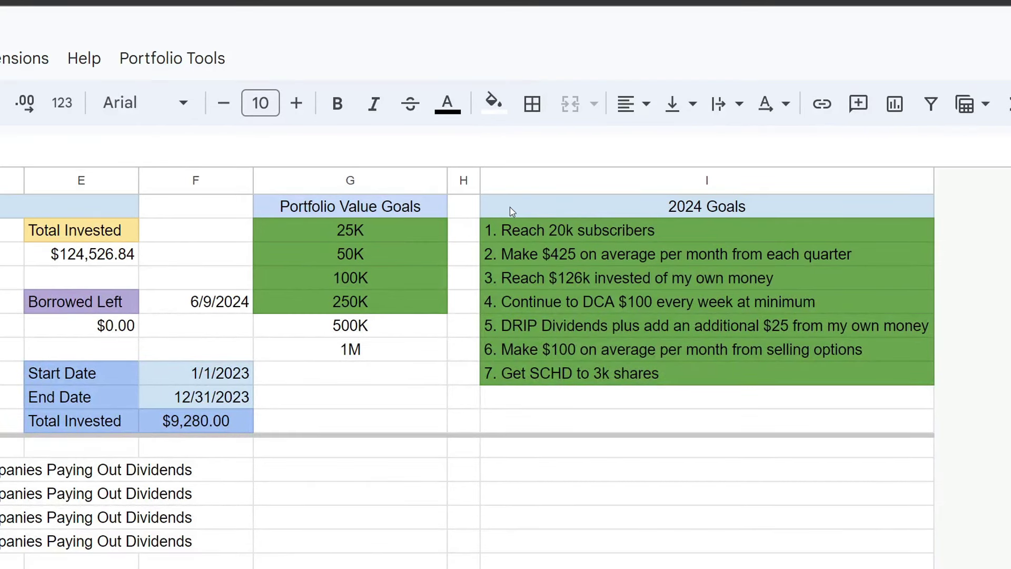
- Go through the seven 2024 Goals one by one, checking Total Invested against the own-money investment goal
left_click(497, 235)
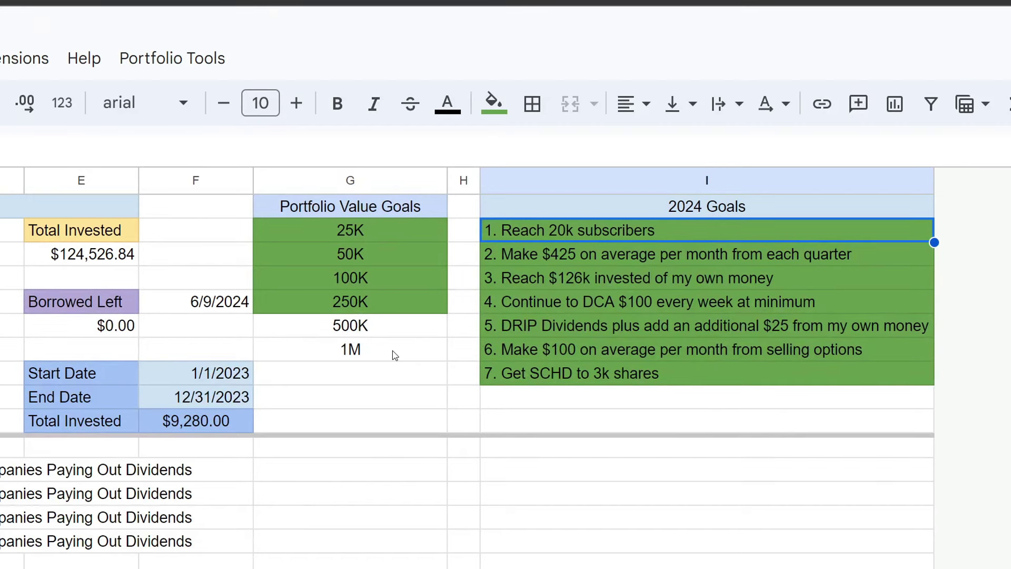
left_click(514, 254)
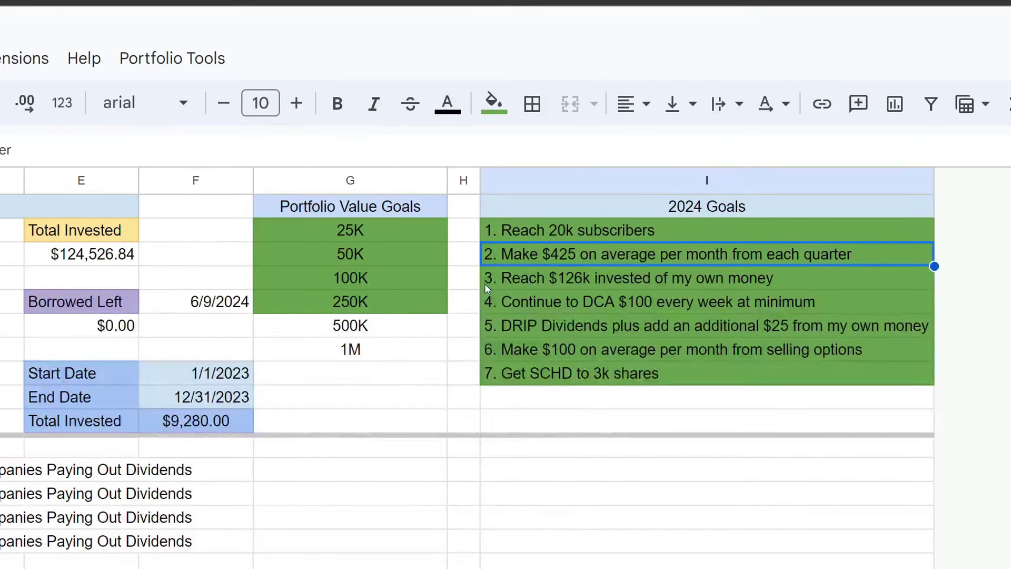
left_click(523, 283)
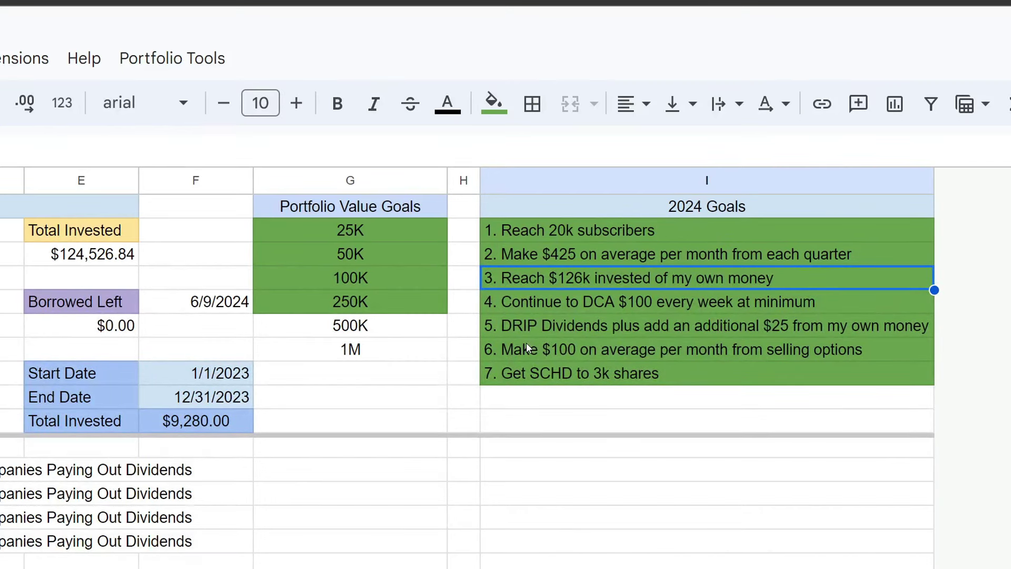
left_click(61, 272)
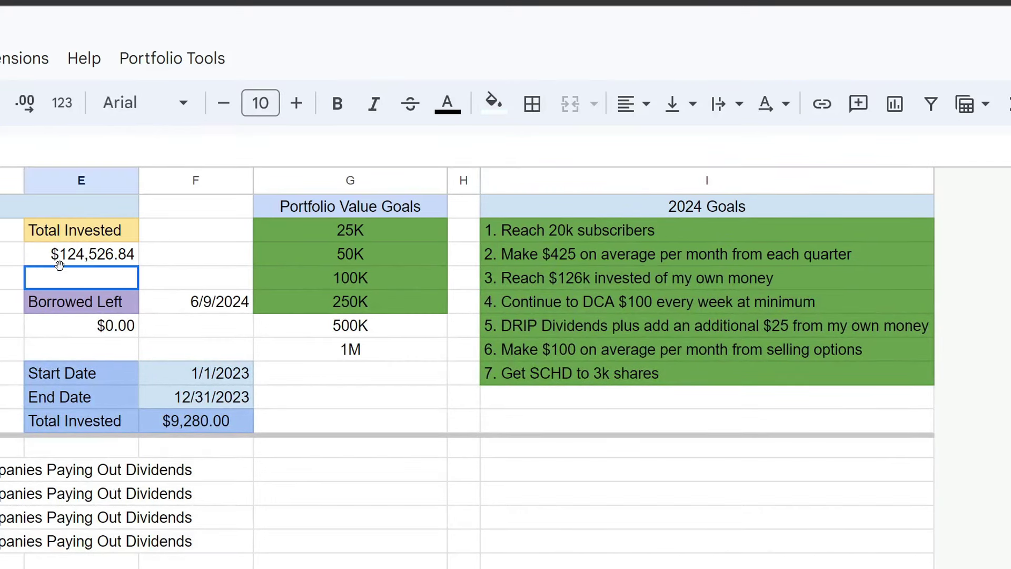
left_click(59, 260)
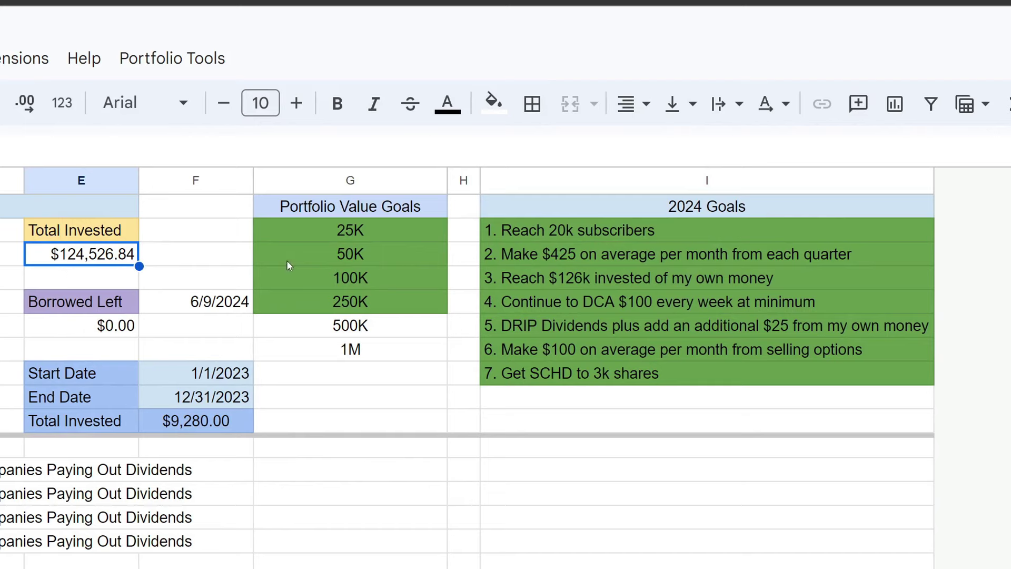
left_click(536, 302)
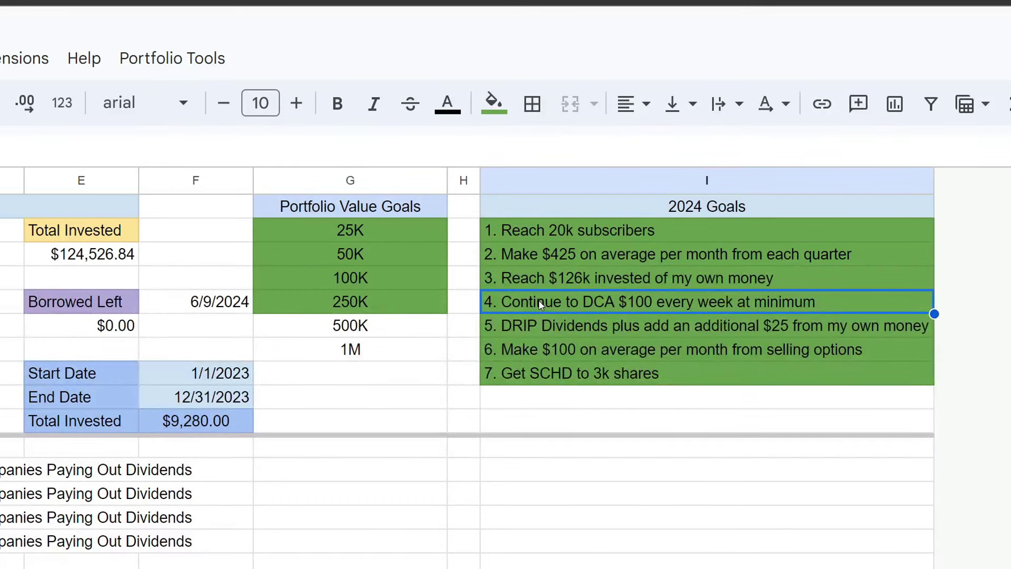
left_click(571, 324)
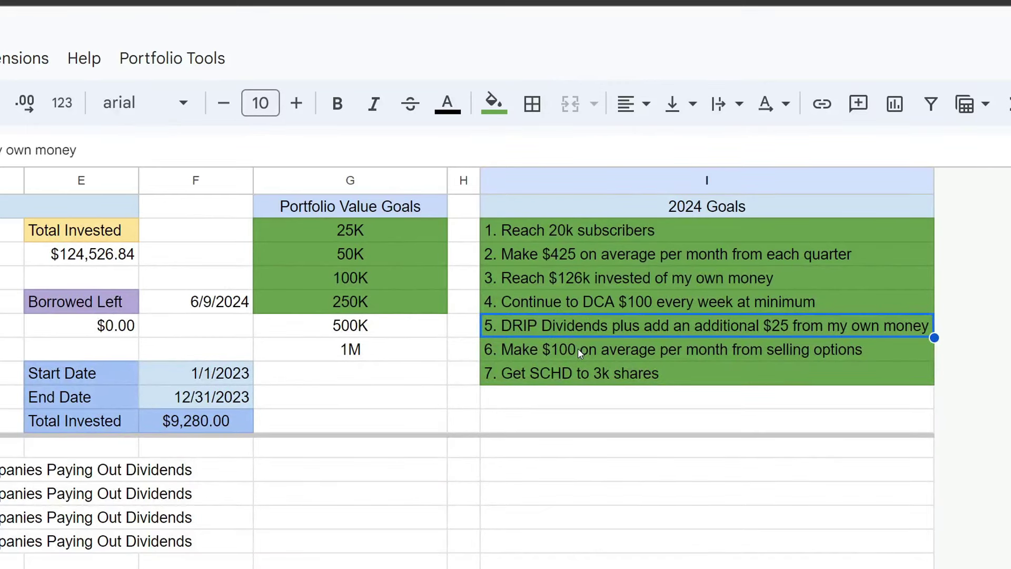
left_click(577, 349)
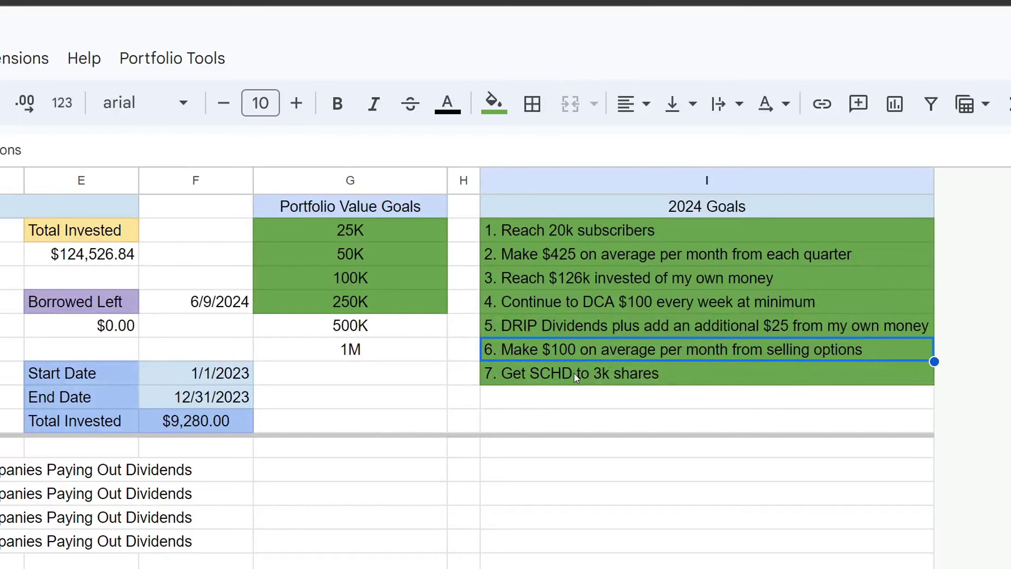
left_click(567, 372)
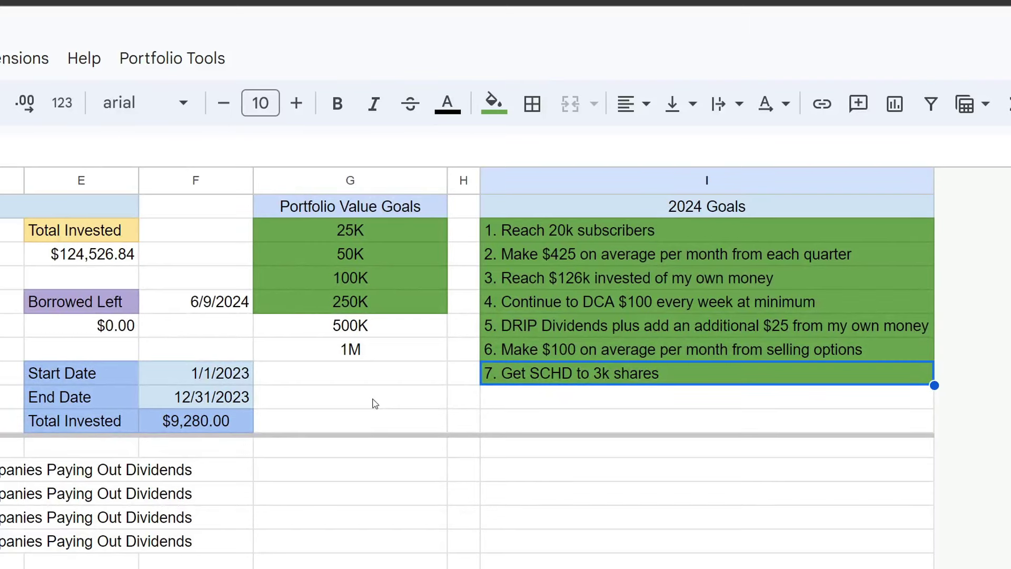
left_click(543, 405)
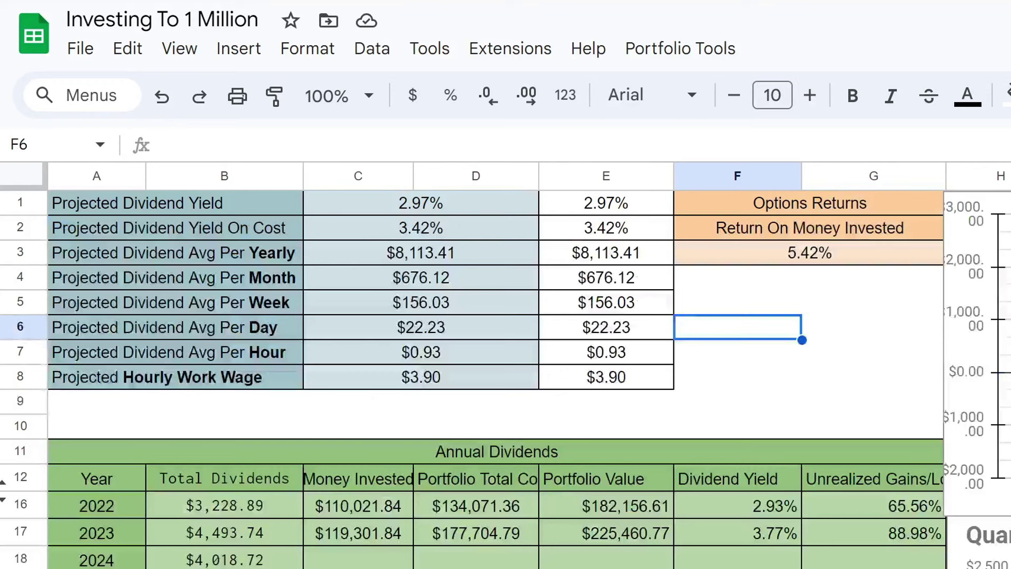
- Switch to the Charles Schwab account summary and examine the total value, day change and 1-month change
left_click(853, 346)
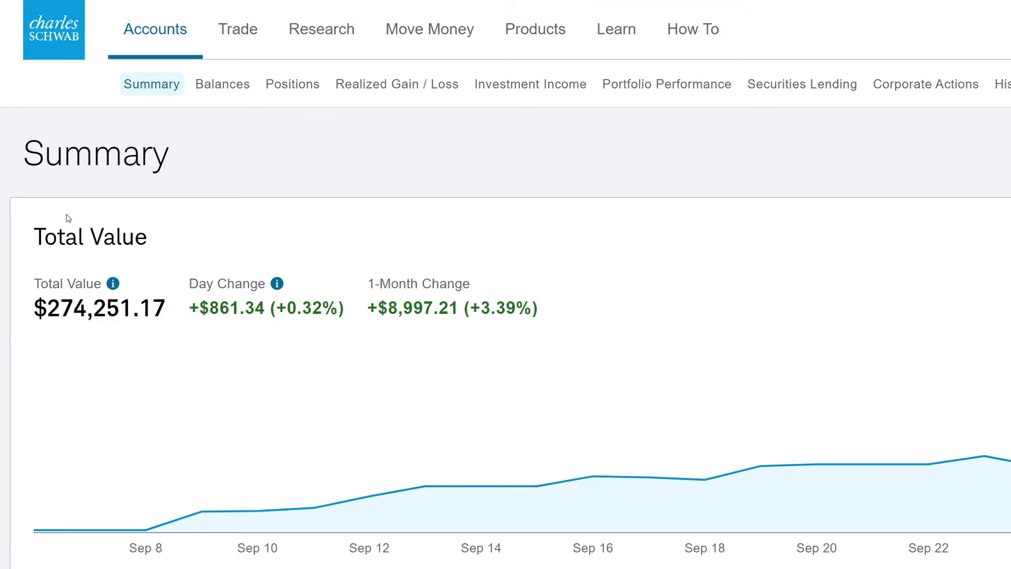
left_click_drag(33, 283, 191, 333)
left_click(235, 350)
left_click_drag(278, 307, 357, 310)
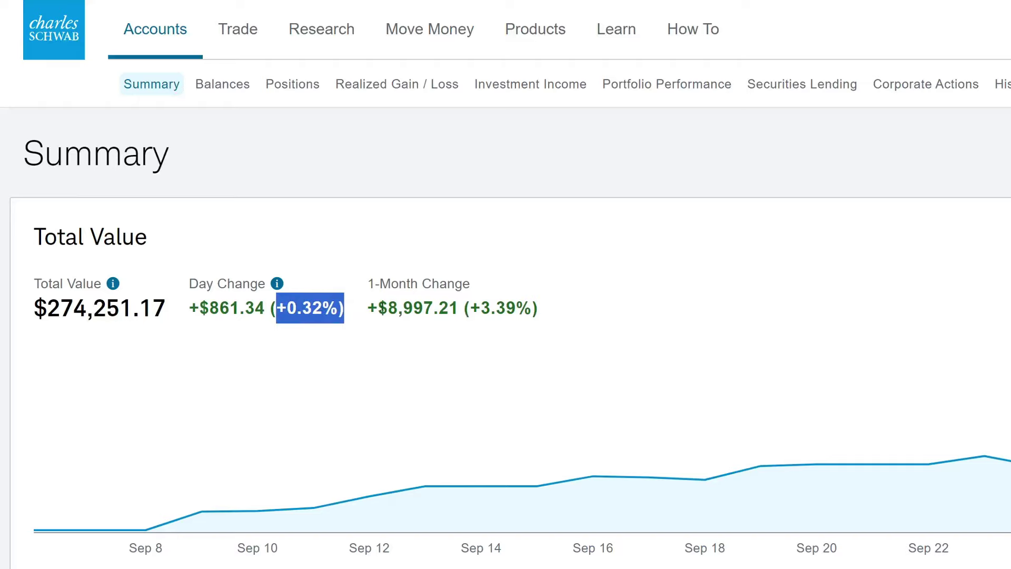
left_click(379, 307)
left_click_drag(365, 305, 545, 306)
left_click(580, 325)
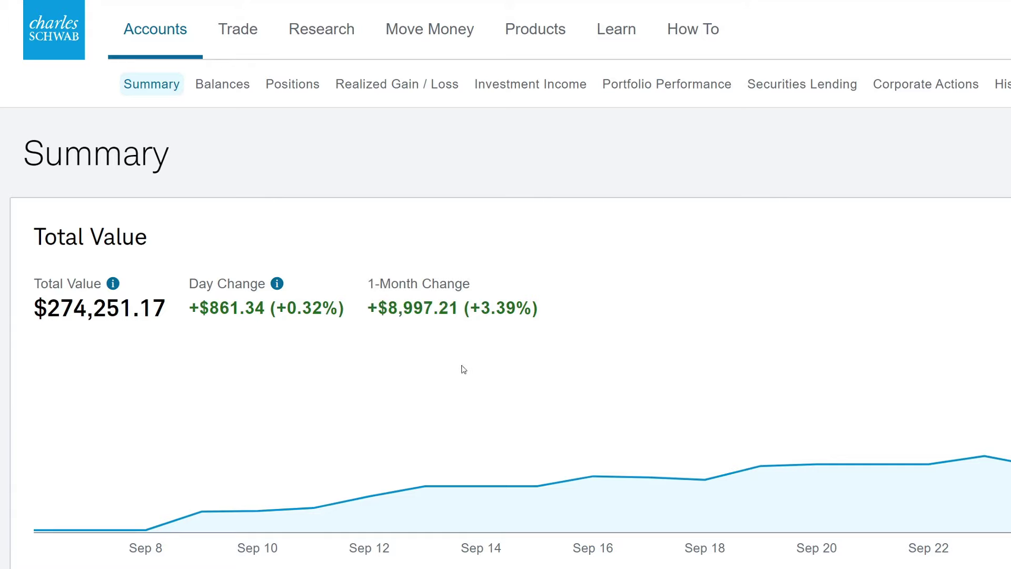
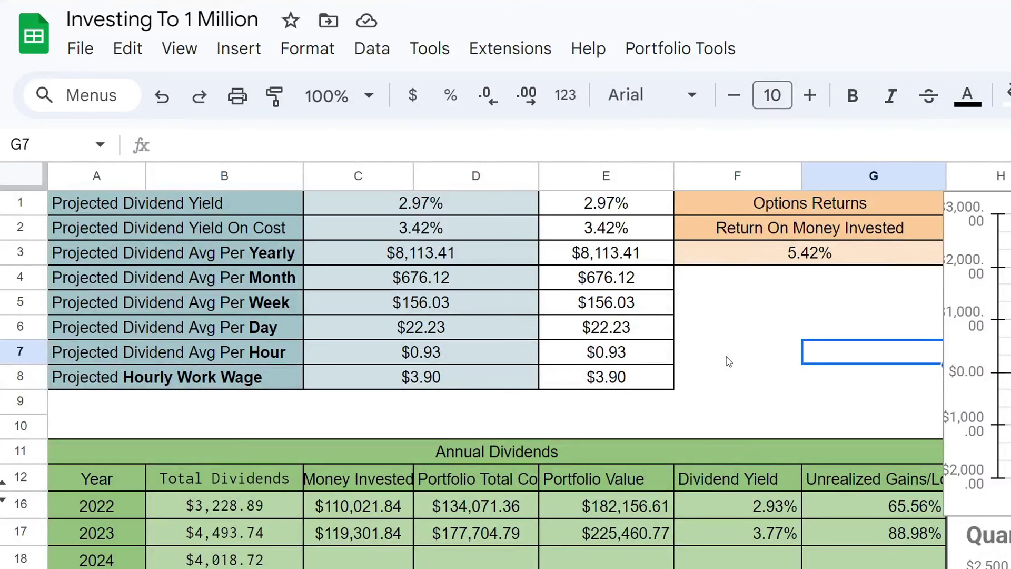
- Return to the Investing To 1 Million spreadsheet and examine the projected dividend yields and yearly-to-hourly averages
left_click(172, 275)
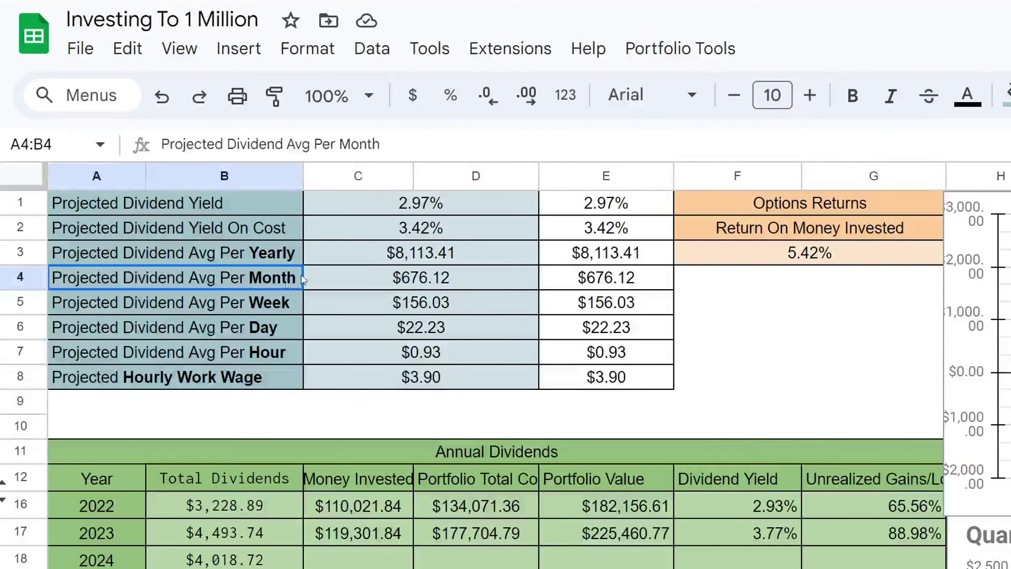
left_click(474, 277)
left_click(482, 351)
left_click(485, 210)
left_click_drag(485, 215, 460, 348)
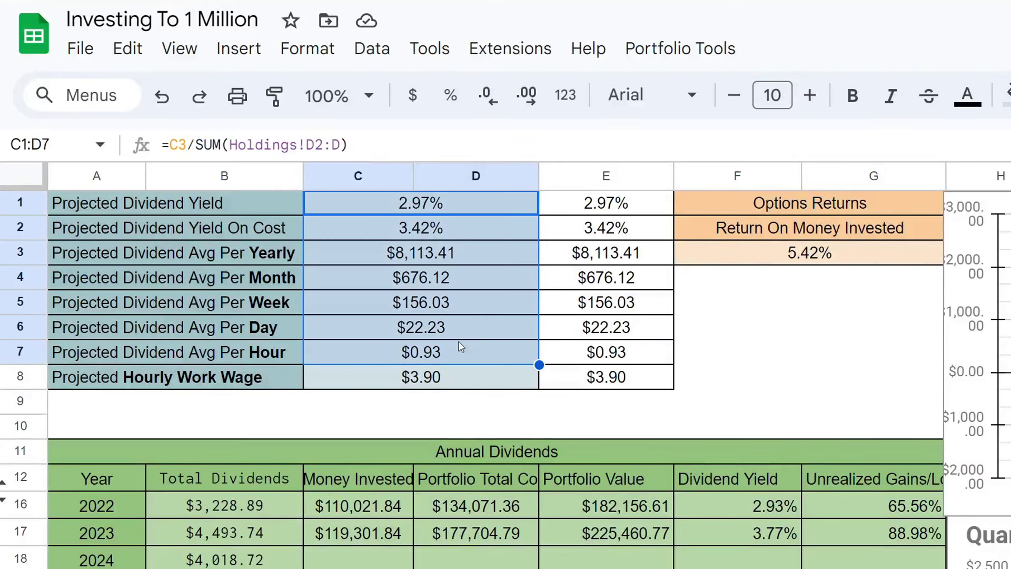
left_click_drag(629, 211, 614, 388)
left_click_drag(396, 262, 467, 373)
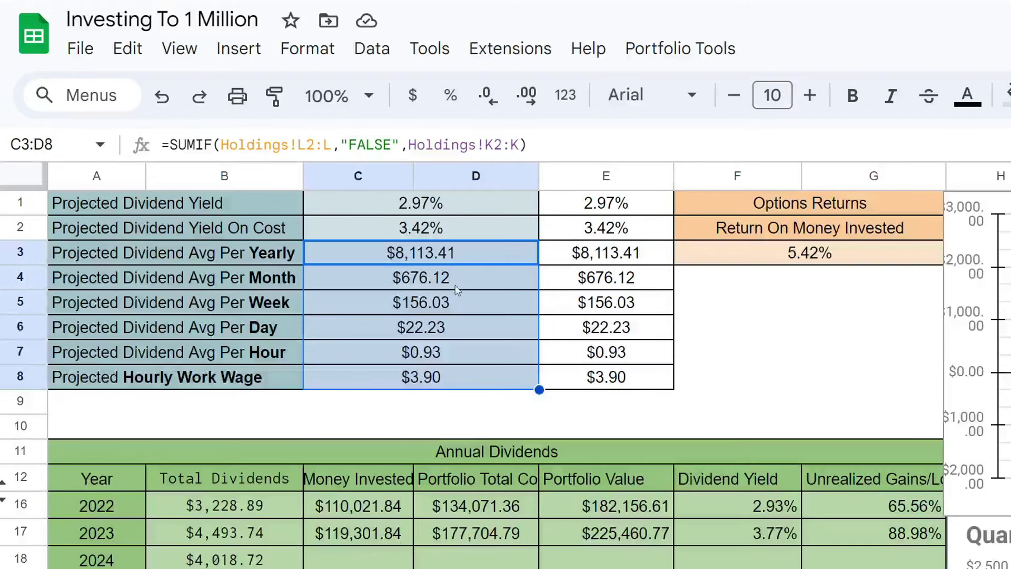
left_click(474, 287)
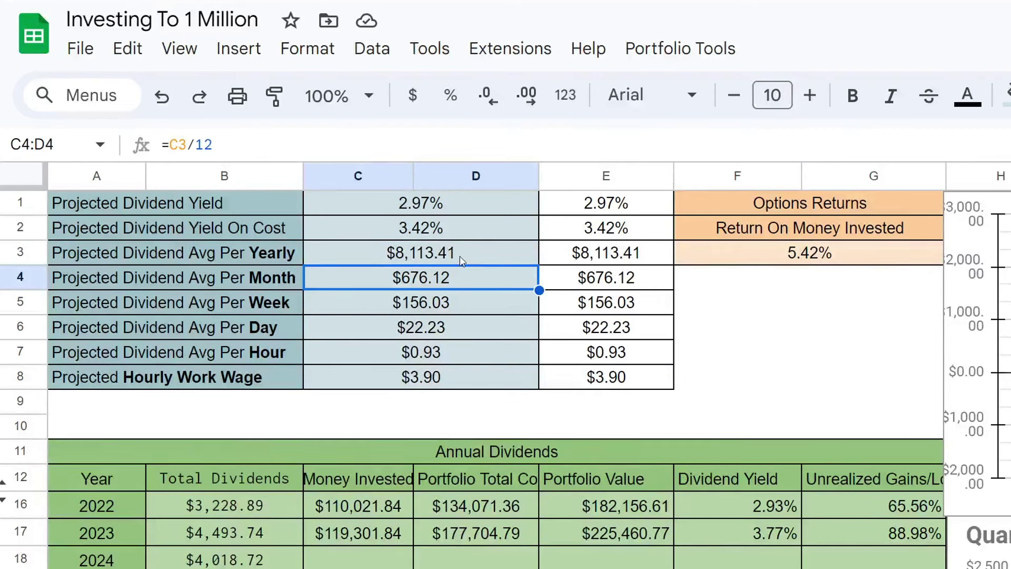
left_click(453, 302)
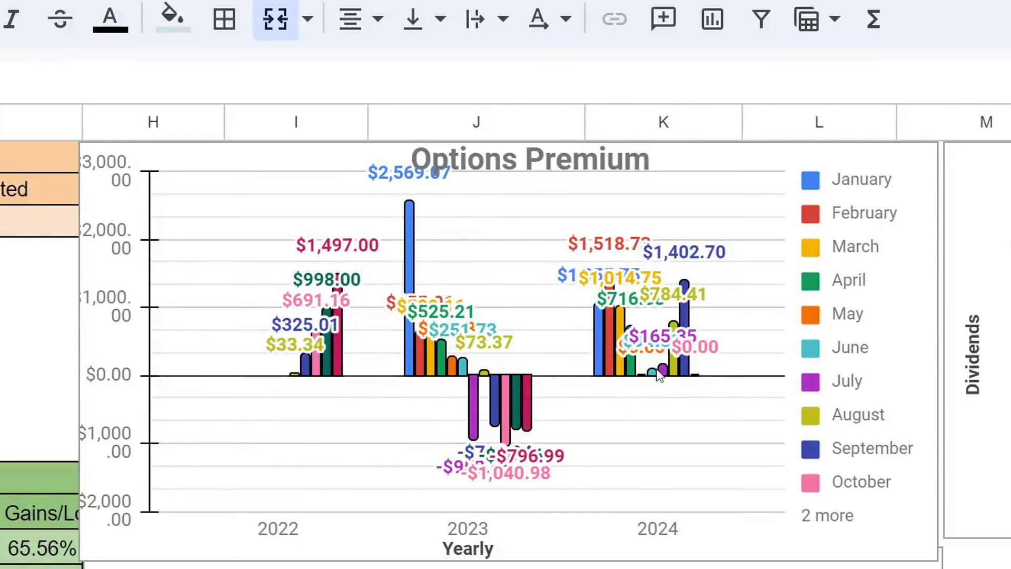
- Examine the options results: the Options Premium chart, Return On Money Invested, the weekly premium amounts and the 2024 total
left_click(660, 375)
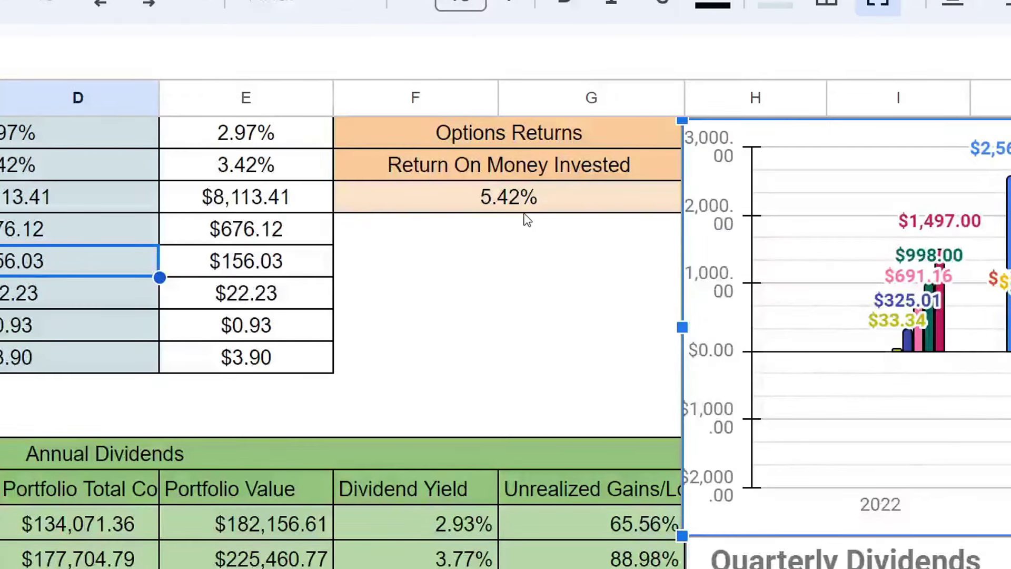
left_click(525, 204)
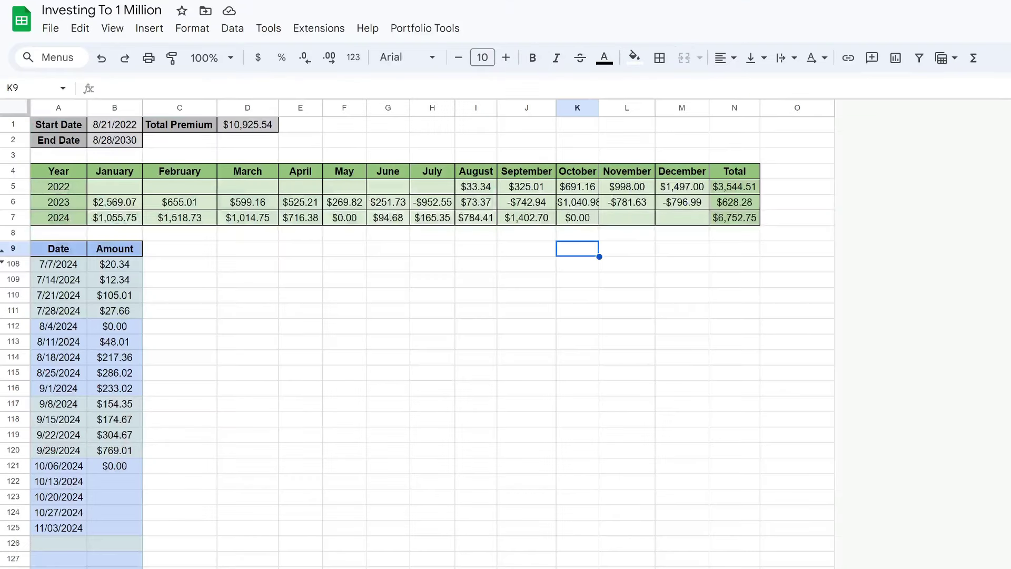
left_click_drag(113, 300, 102, 527)
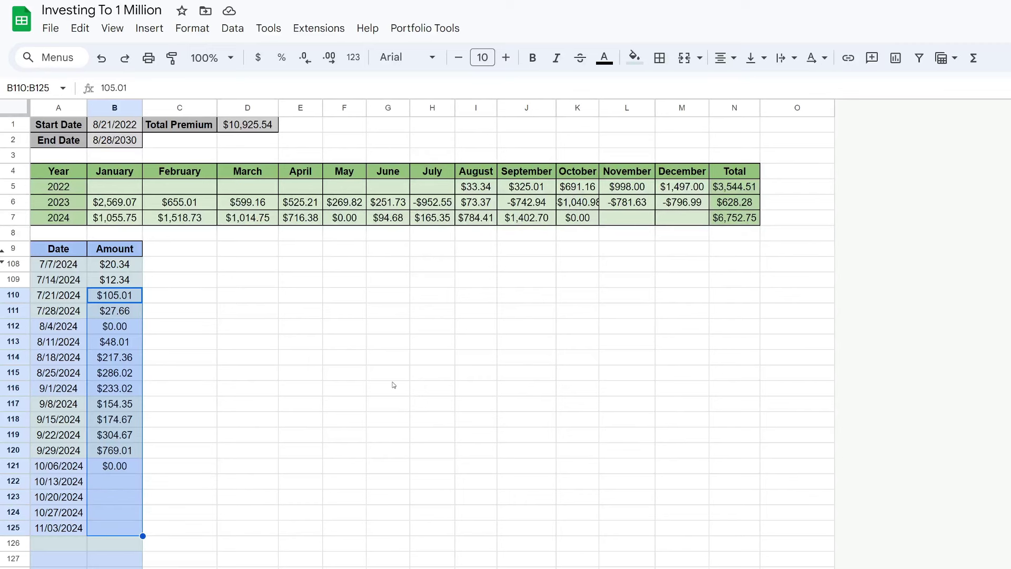
left_click(473, 327)
left_click(718, 222)
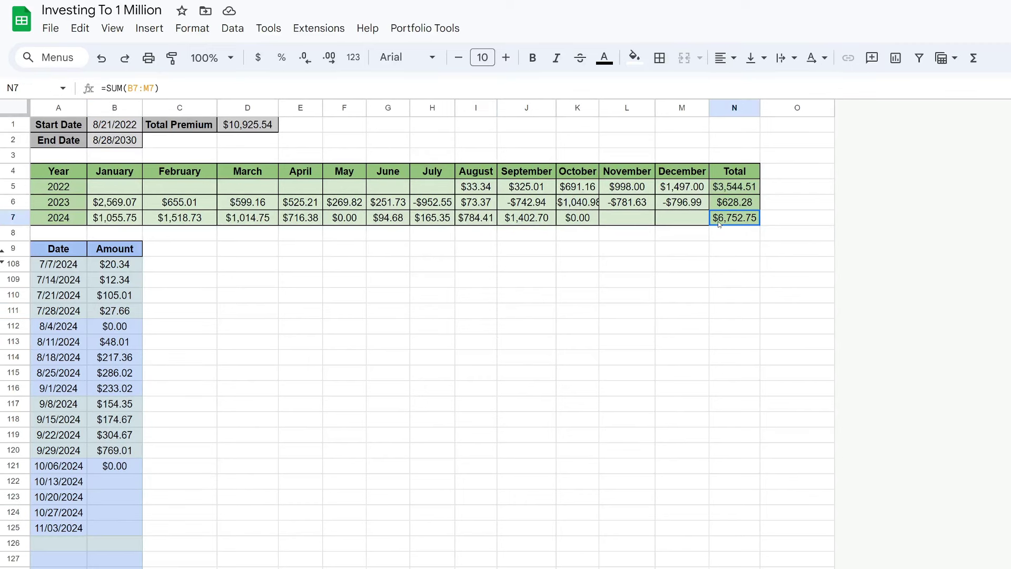
left_click(264, 363)
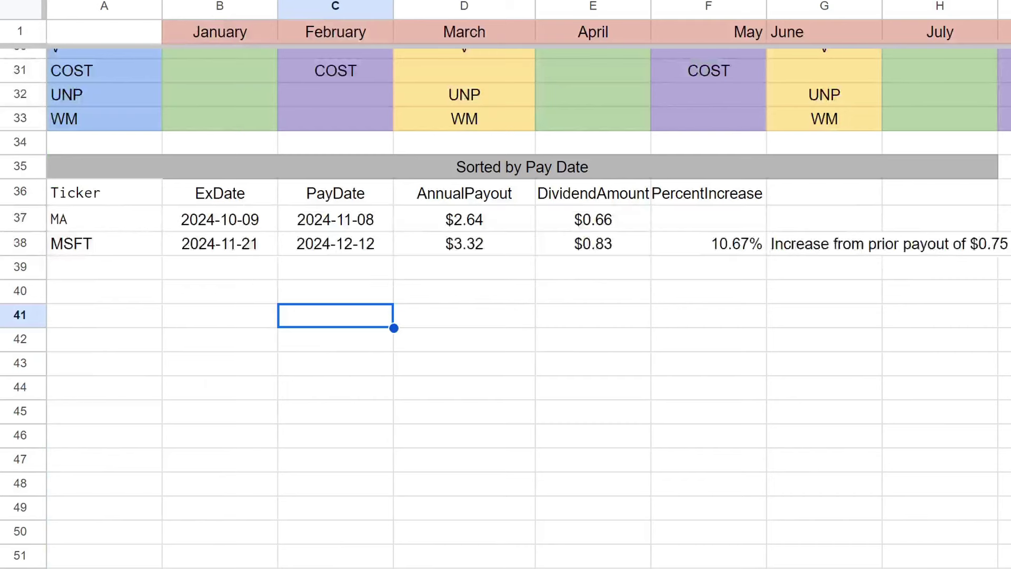
- Recheck the MA and MSFT rows of the upcoming dividends sorted by pay date
left_click(203, 368)
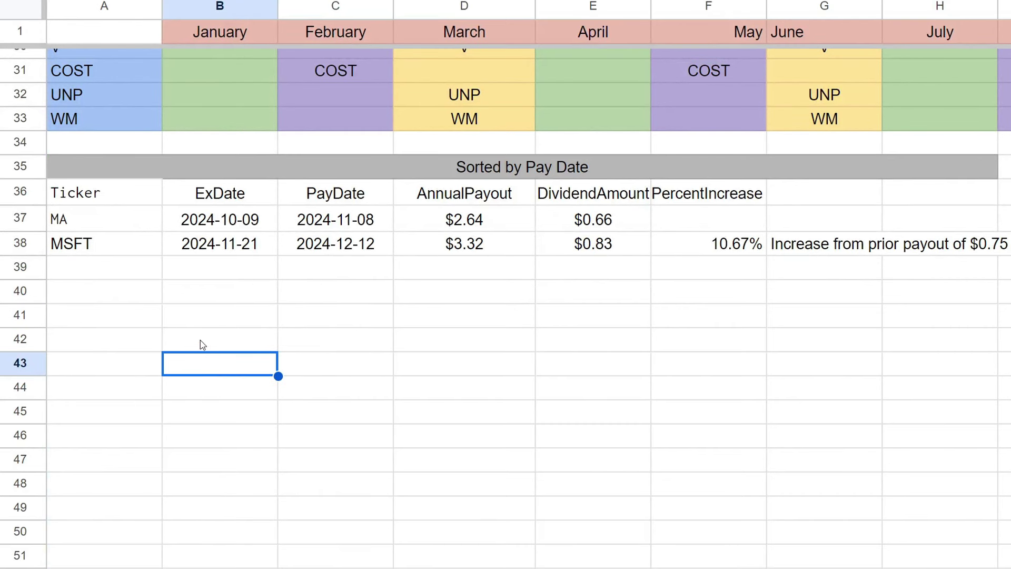
left_click(66, 220)
left_click_drag(185, 222, 668, 255)
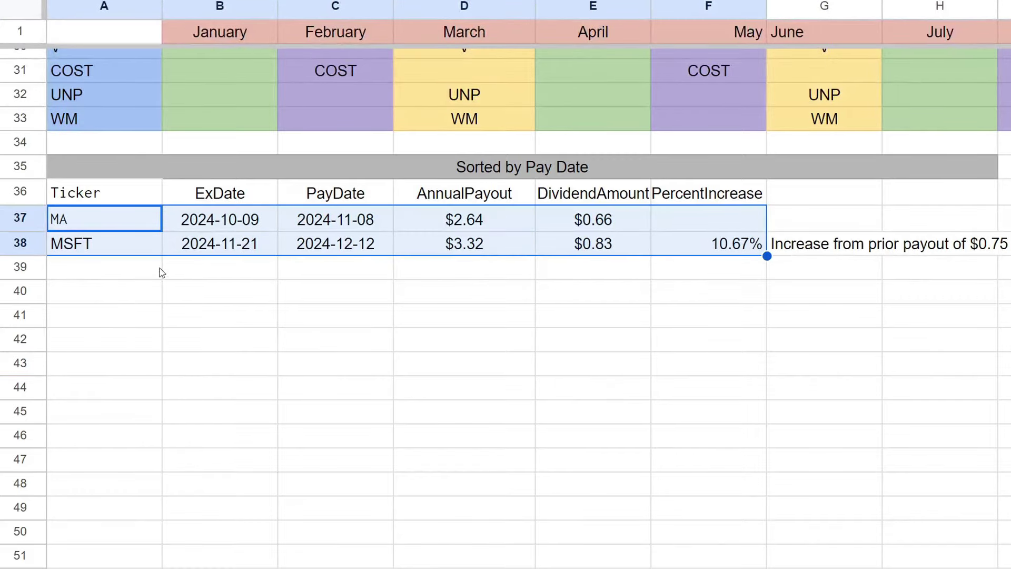
left_click(348, 300)
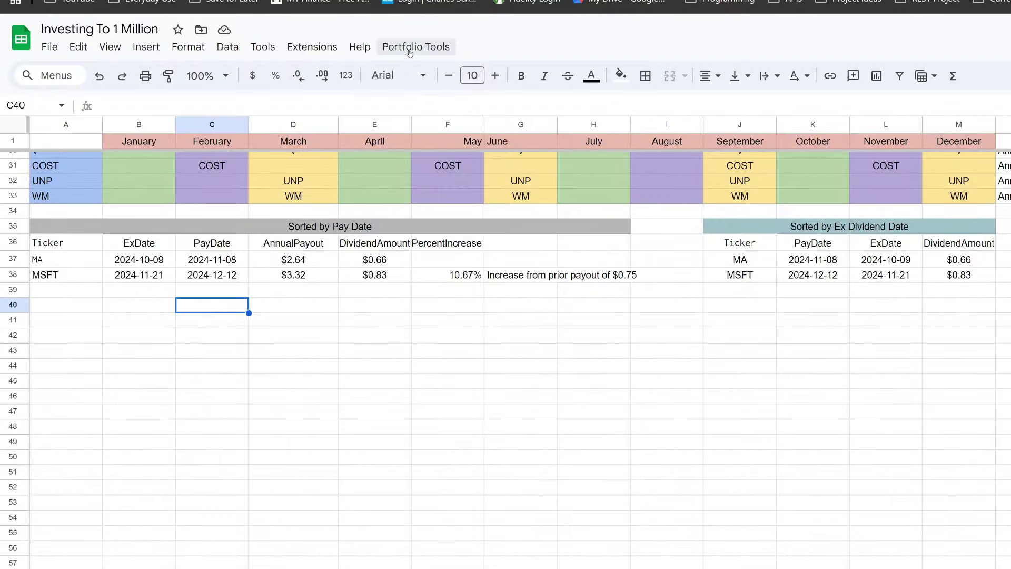
- Run Get Latest Dividends from the portfolio tools to refresh the upcoming dividend tables
left_click(658, 0)
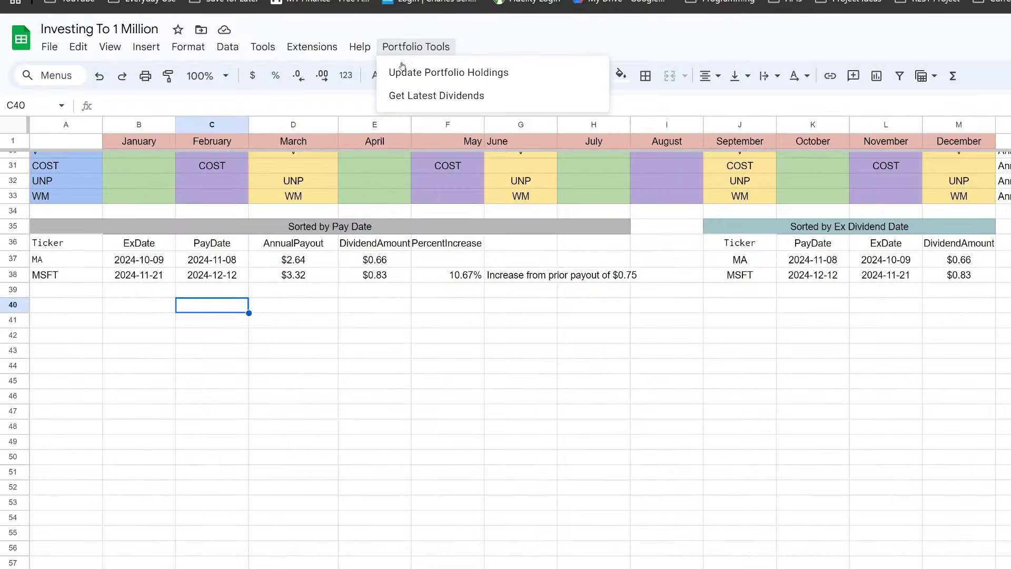
left_click(400, 97)
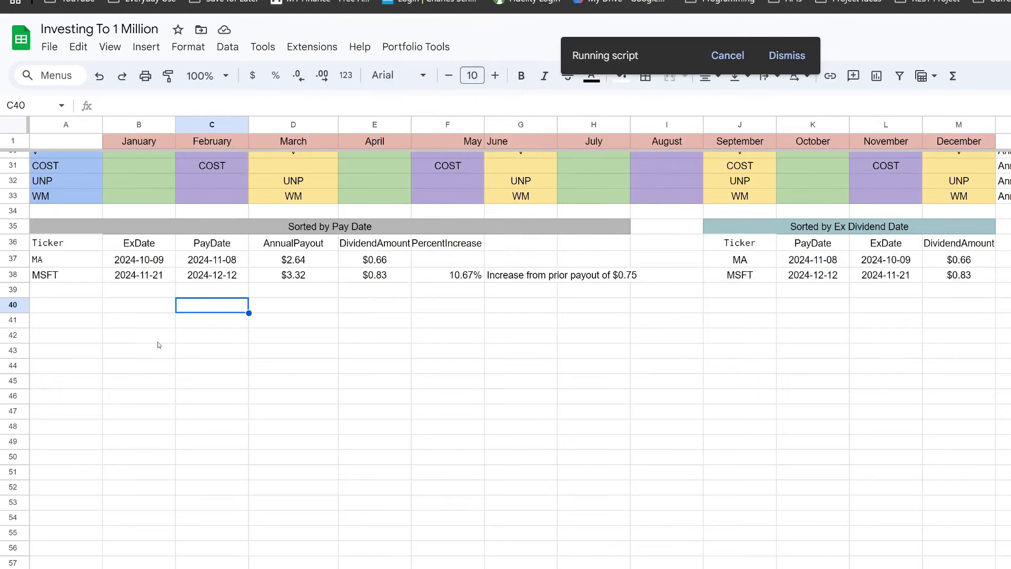
left_click(164, 365)
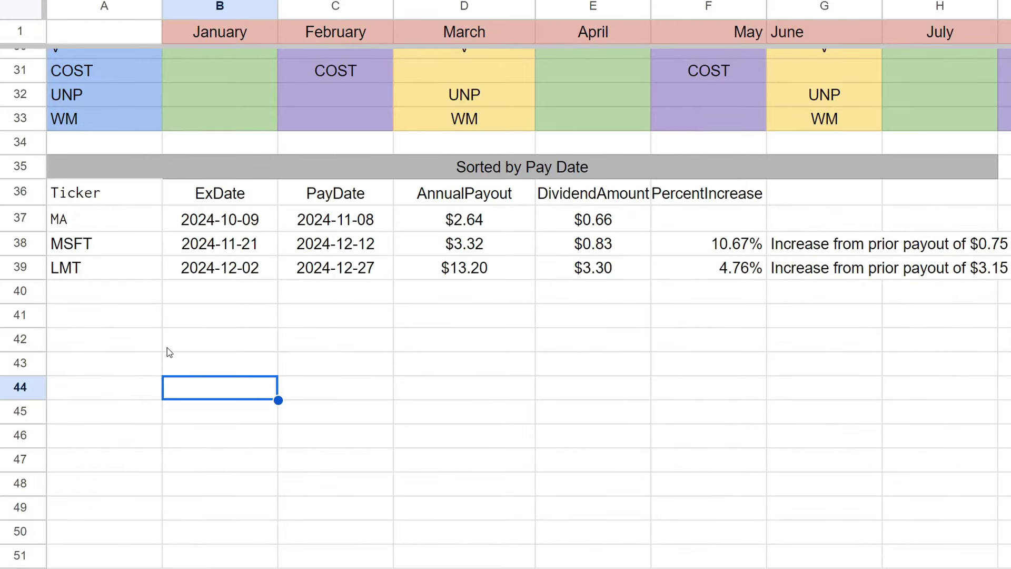
- Examine the LMT row's ex-date, pay date and percent increase, plus the full list of dividends sorted by pay date
left_click(182, 308)
left_click(113, 261)
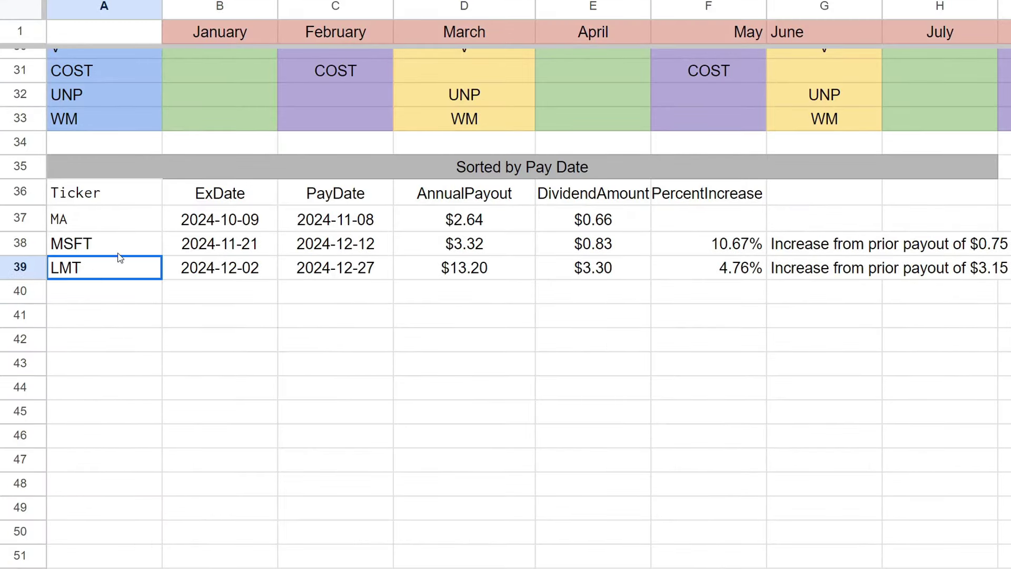
left_click_drag(120, 258, 731, 272)
left_click(732, 272)
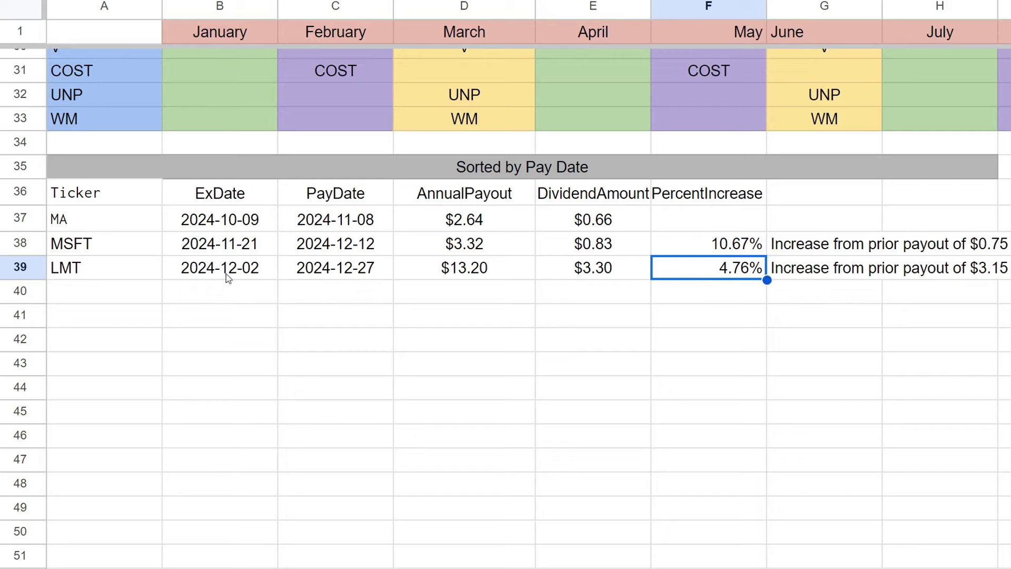
left_click(270, 271)
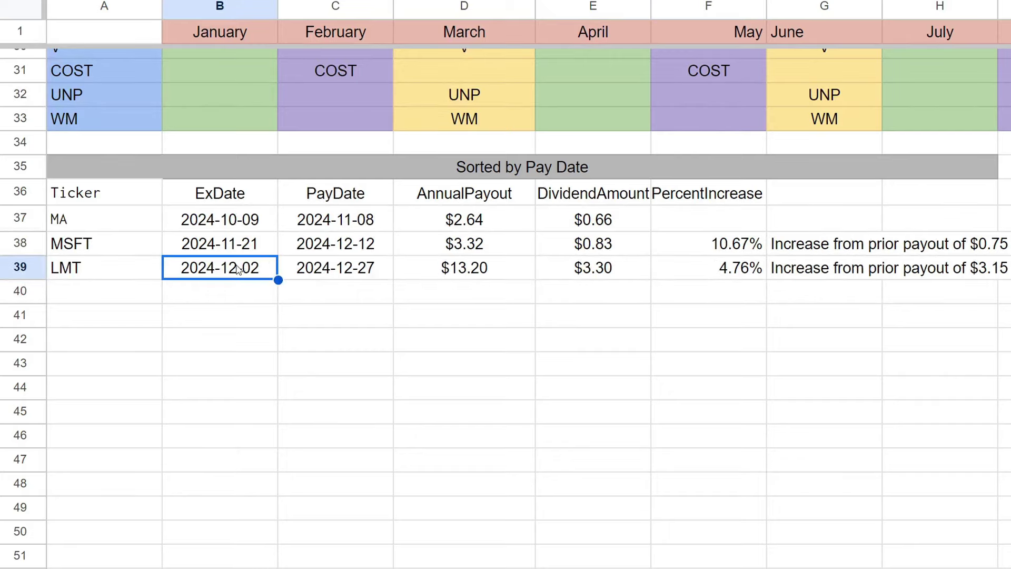
left_click(336, 268)
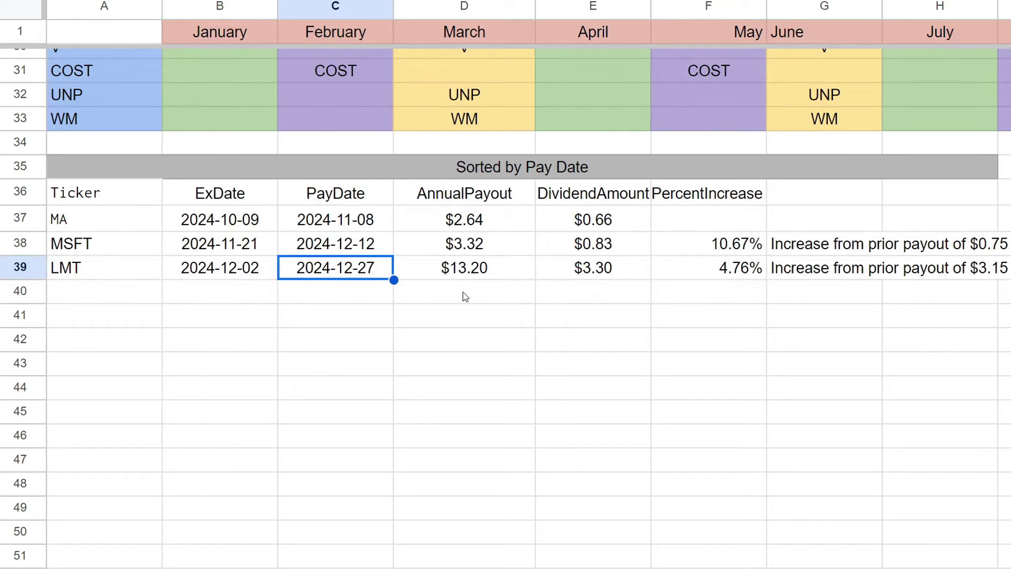
left_click_drag(68, 224, 718, 287)
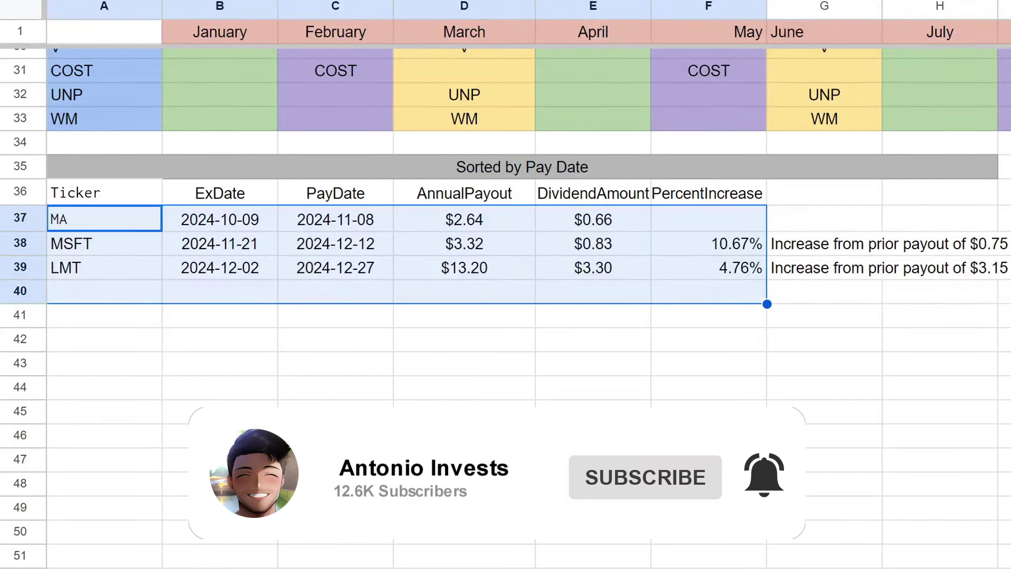
left_click(468, 426)
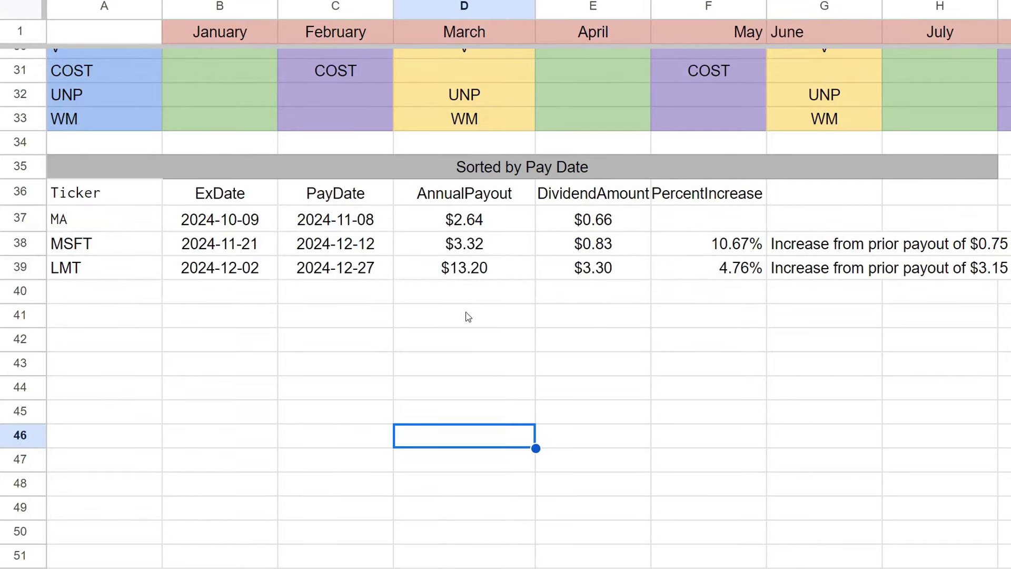
left_click(570, 349)
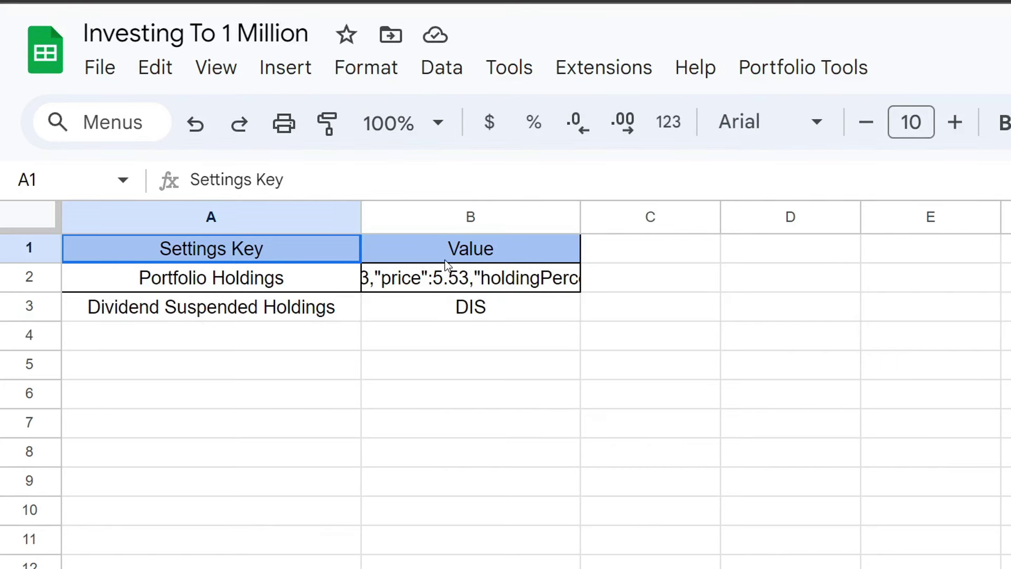
- Clear the Portfolio Holdings value in B2 of the settings sheet and copy the current holdings from the Charles Schwab holdings page
left_click(428, 284)
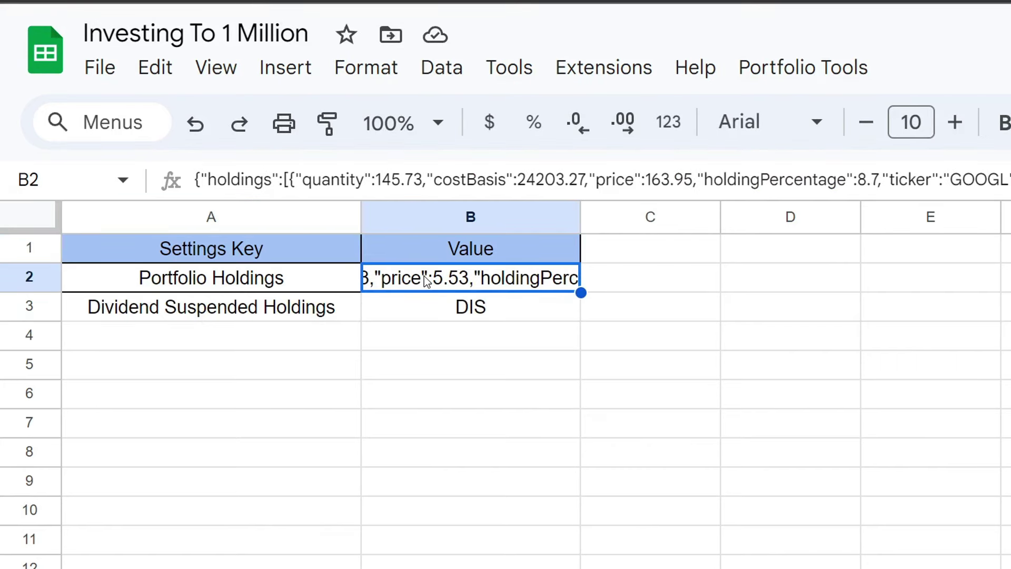
key("Delete")
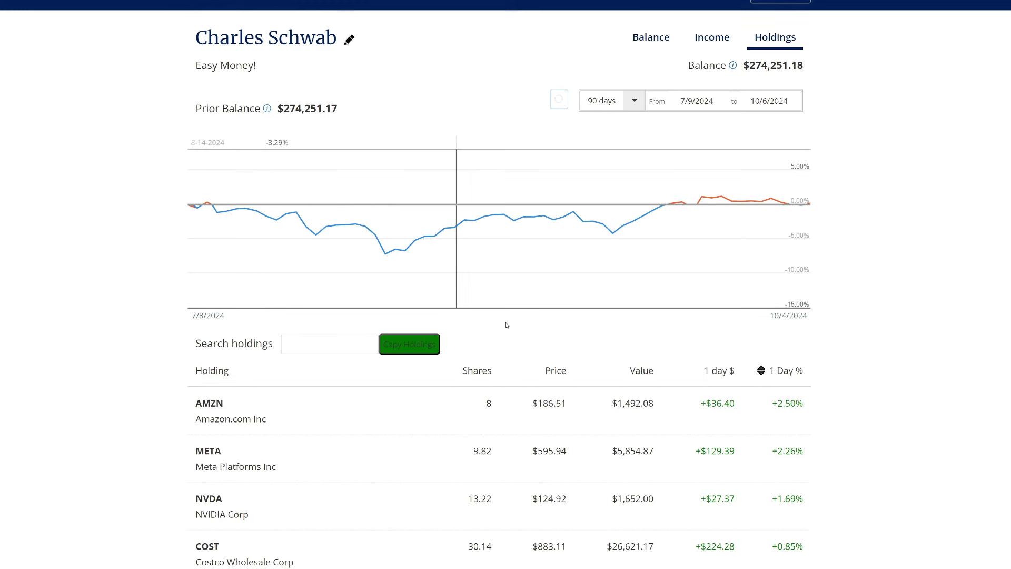
left_click(402, 349)
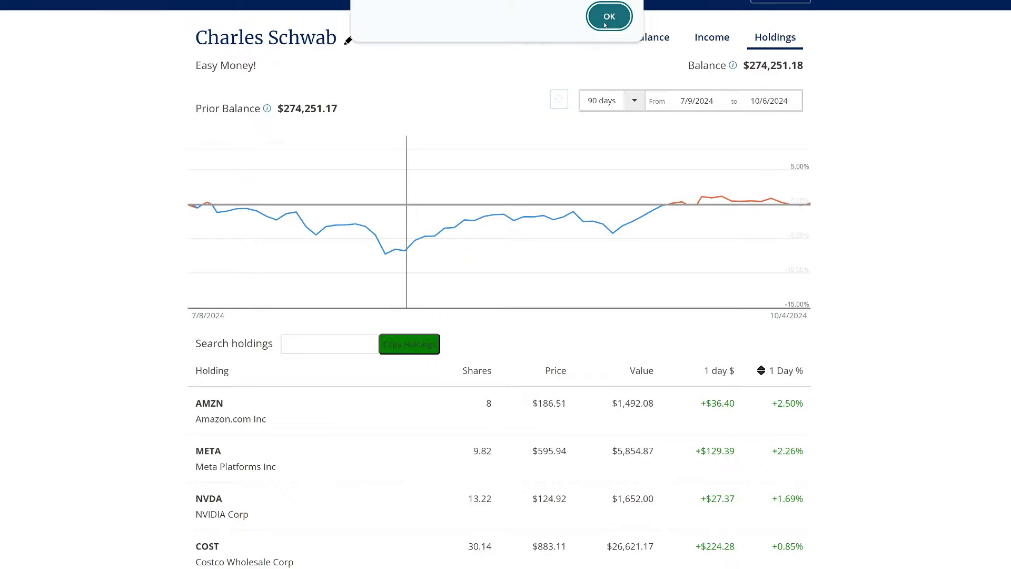
left_click(607, 22)
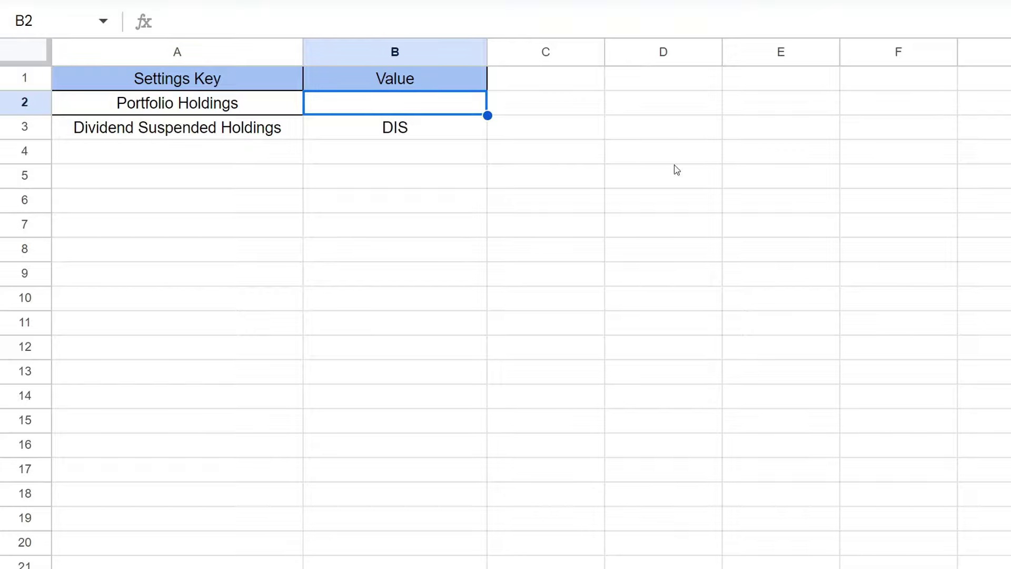
- Paste the copied holdings as values only into the Portfolio Holdings value cell B2 of the Investing To 1 Million spreadsheet
right_click(336, 97)
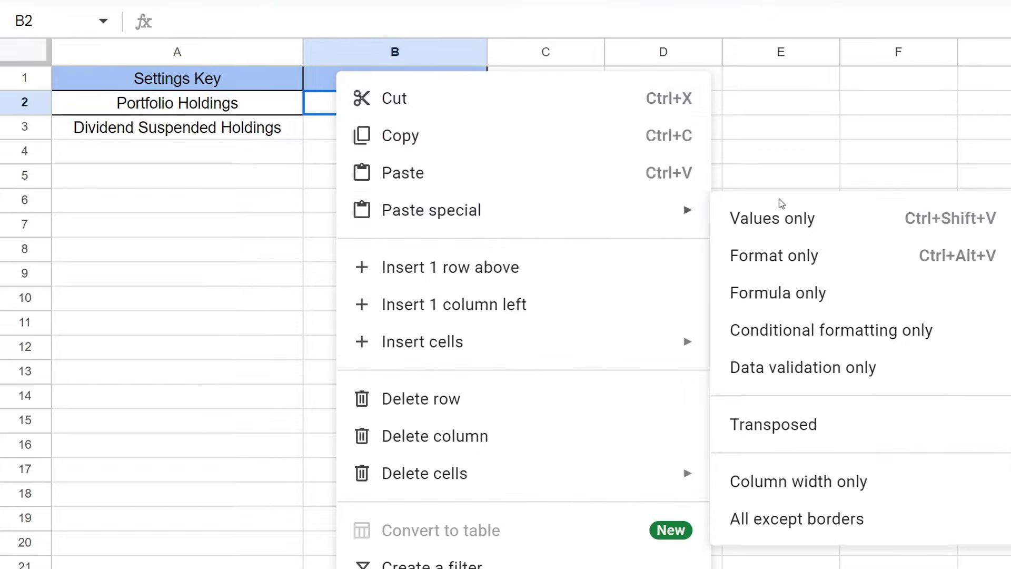
mouse_move(700, 224)
left_click(757, 226)
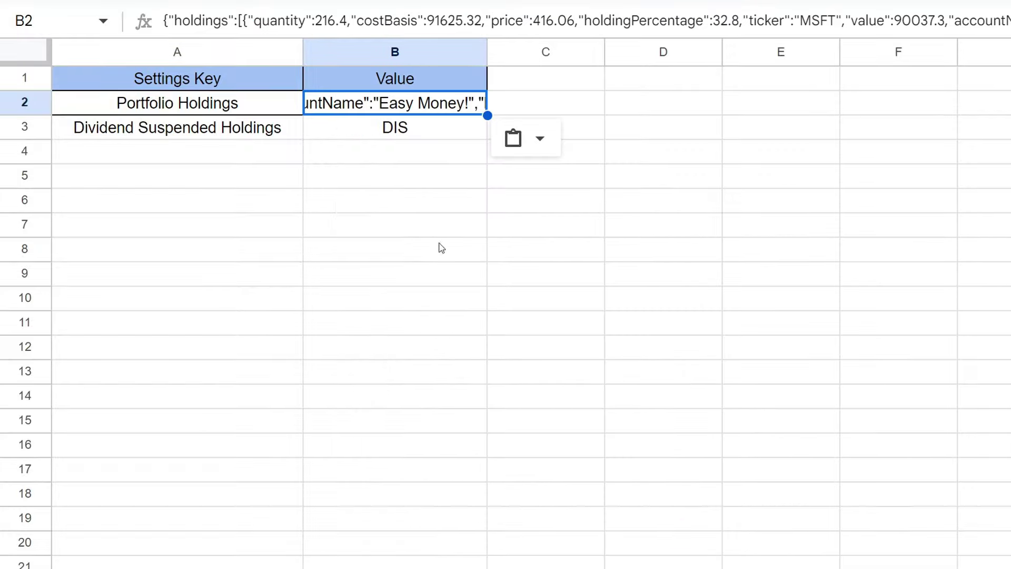
left_click(386, 177)
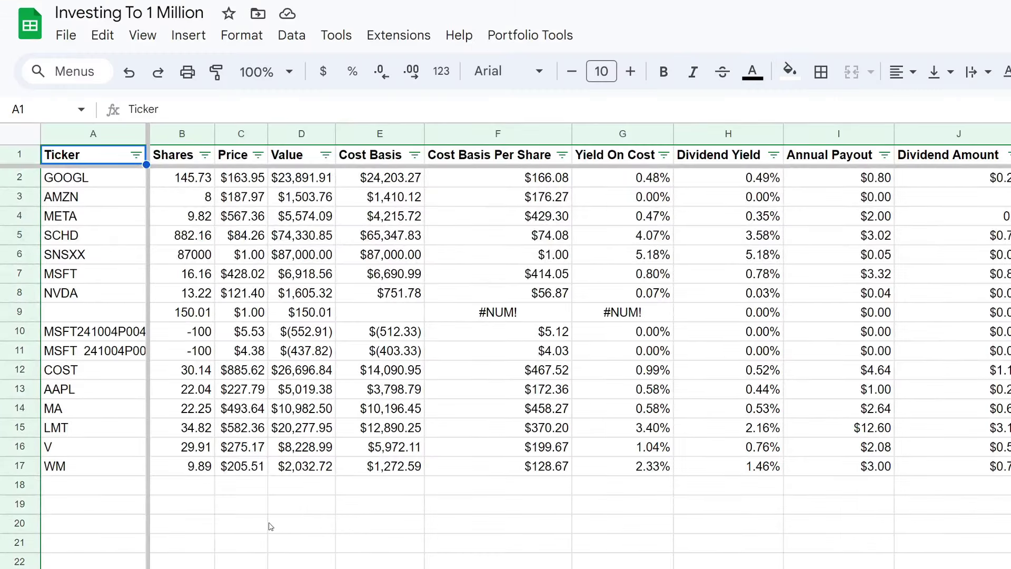
- Check the SNSXX, SCHD and MSFT positions on the holdings sheet and run Update Portfolio Holdings
left_click(257, 523)
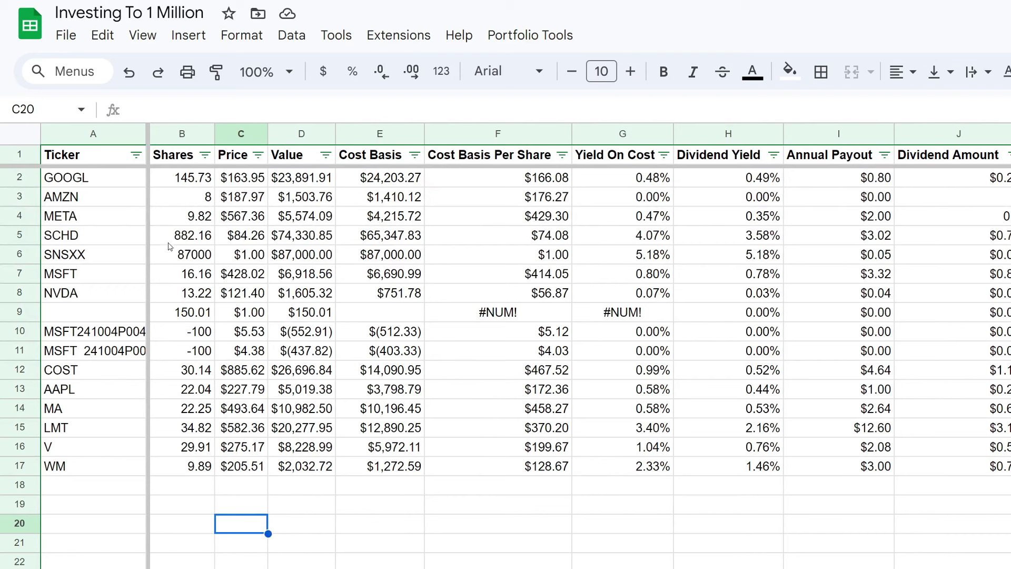
left_click_drag(106, 258, 172, 262)
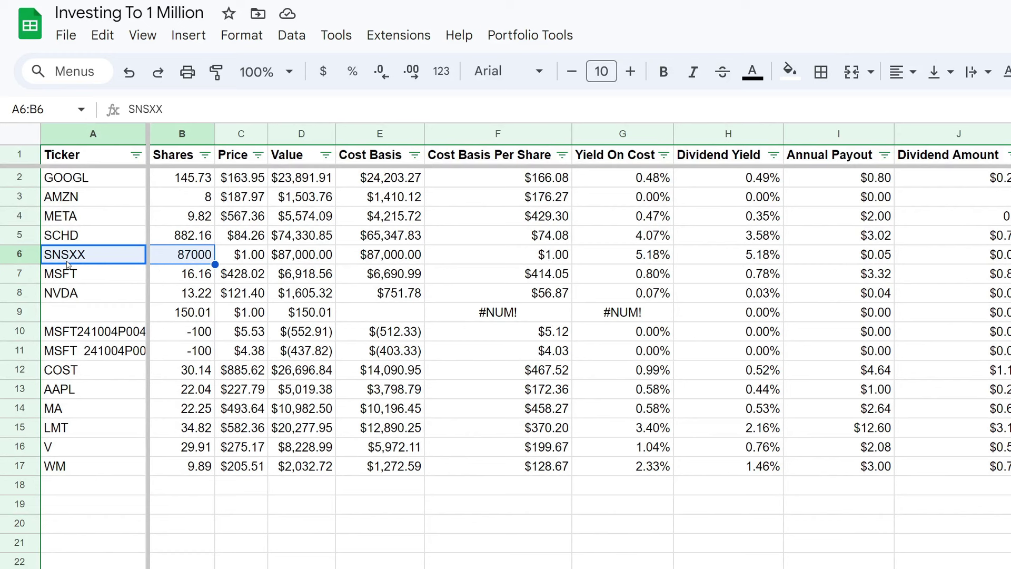
left_click(178, 237)
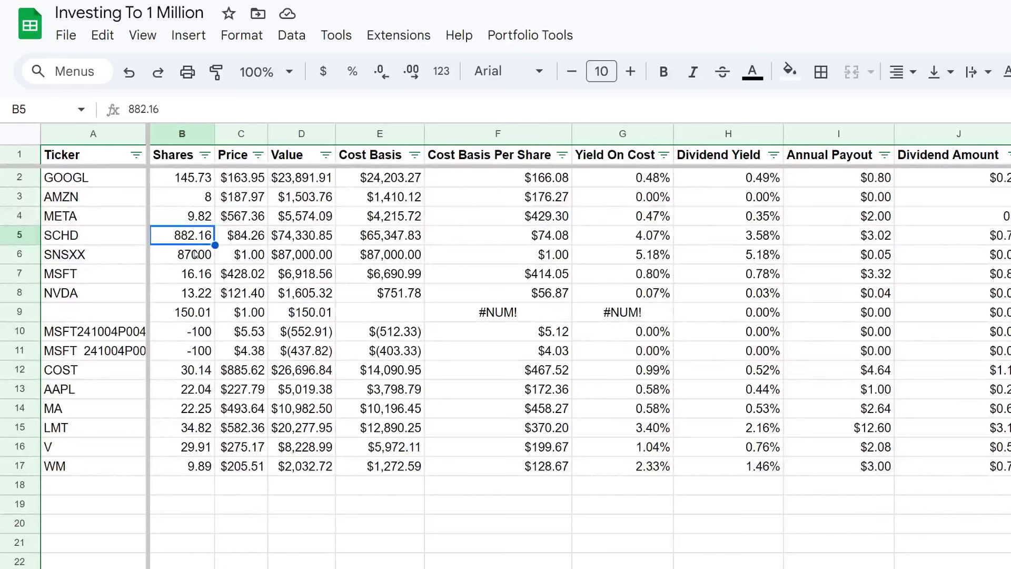
left_click(300, 274)
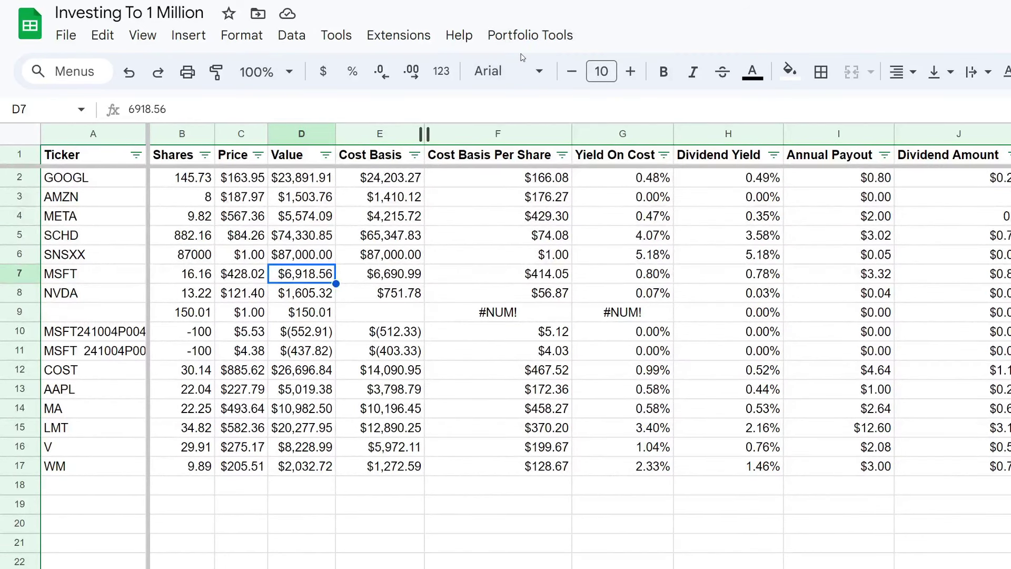
left_click(528, 35)
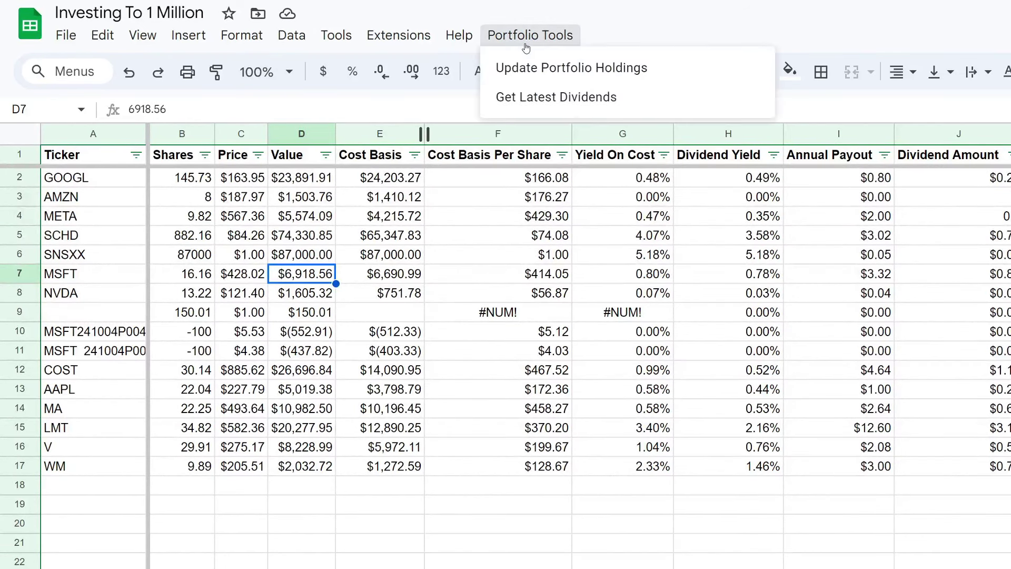
left_click(499, 68)
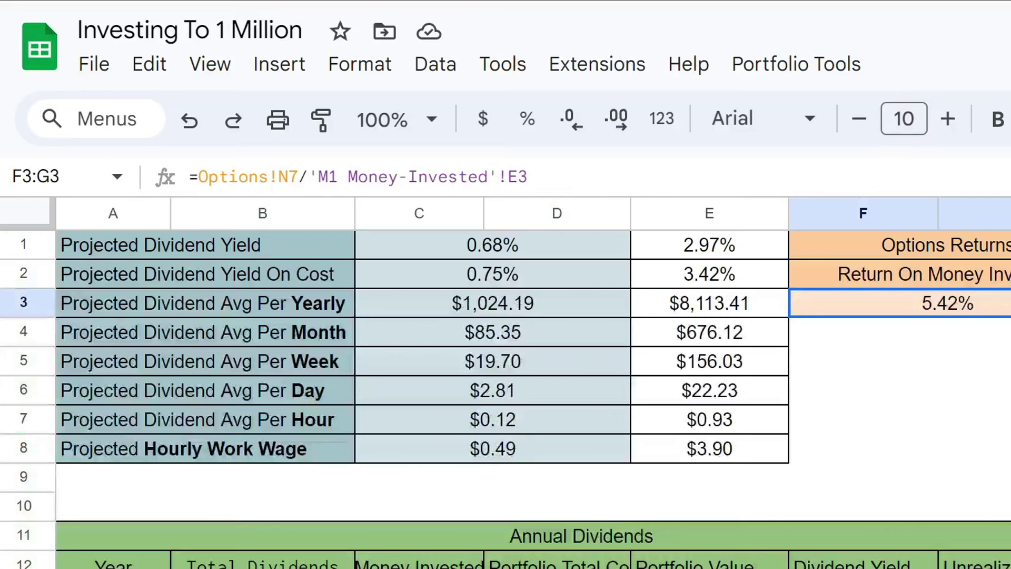
- Examine the recalculated projected dividend averages in column C, including the weekly and yearly amounts
left_click_drag(397, 308, 655, 349)
left_click(717, 474)
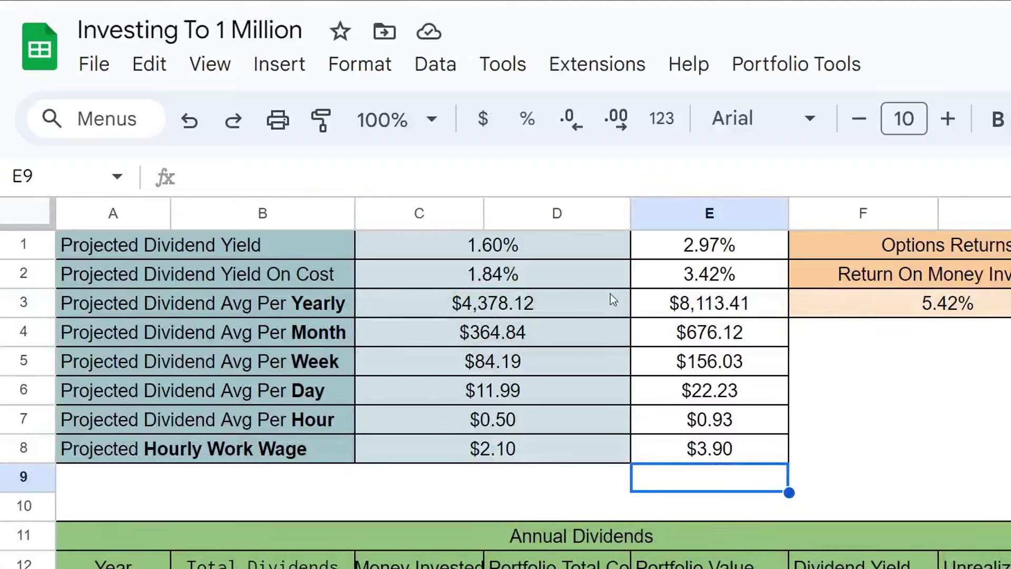
left_click(551, 351)
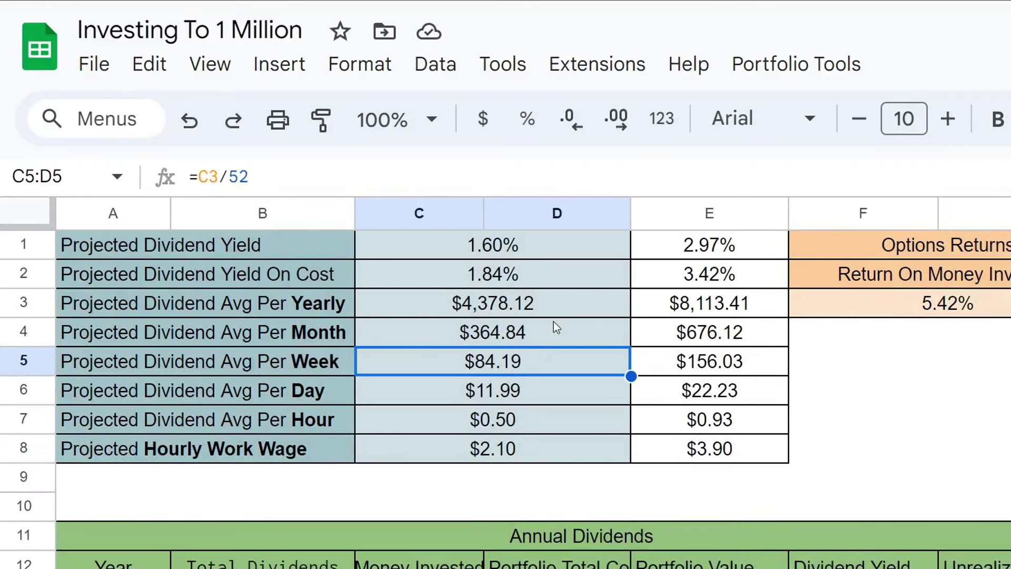
left_click(556, 305)
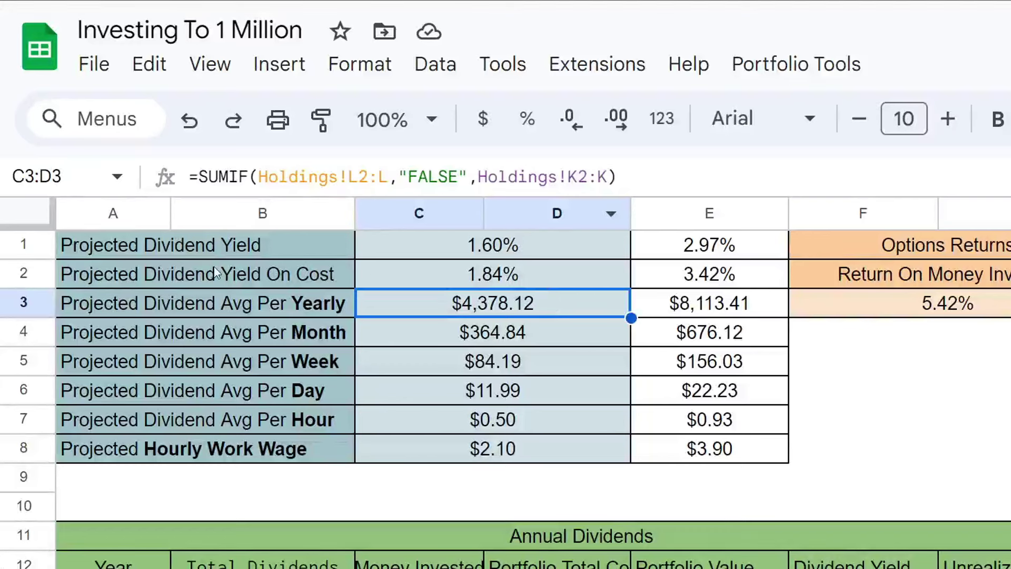
- Compare the recalculated Projected Dividend Yield and Yield On Cost with the earlier figures in column E
left_click_drag(181, 248, 553, 272)
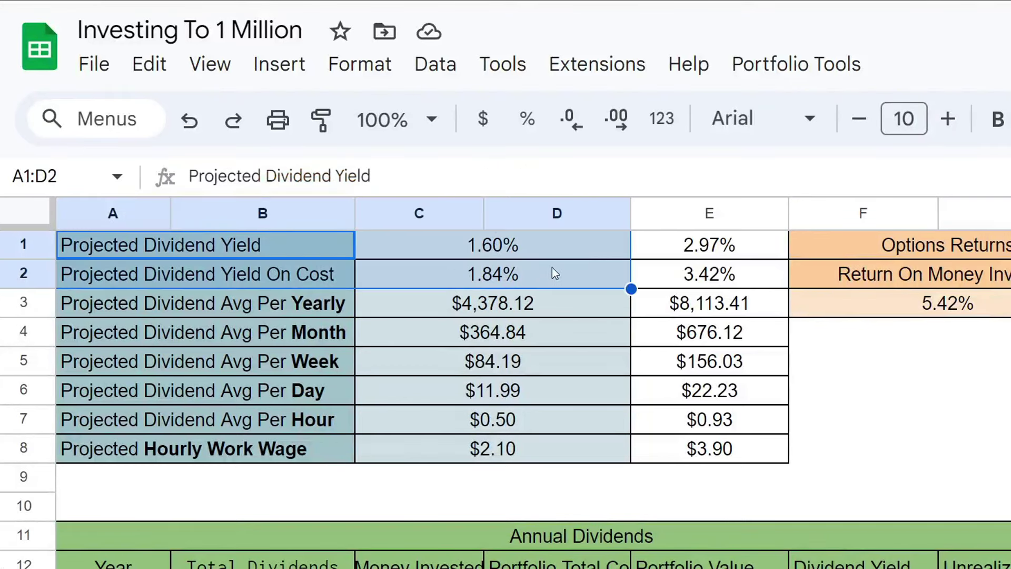
left_click(542, 243)
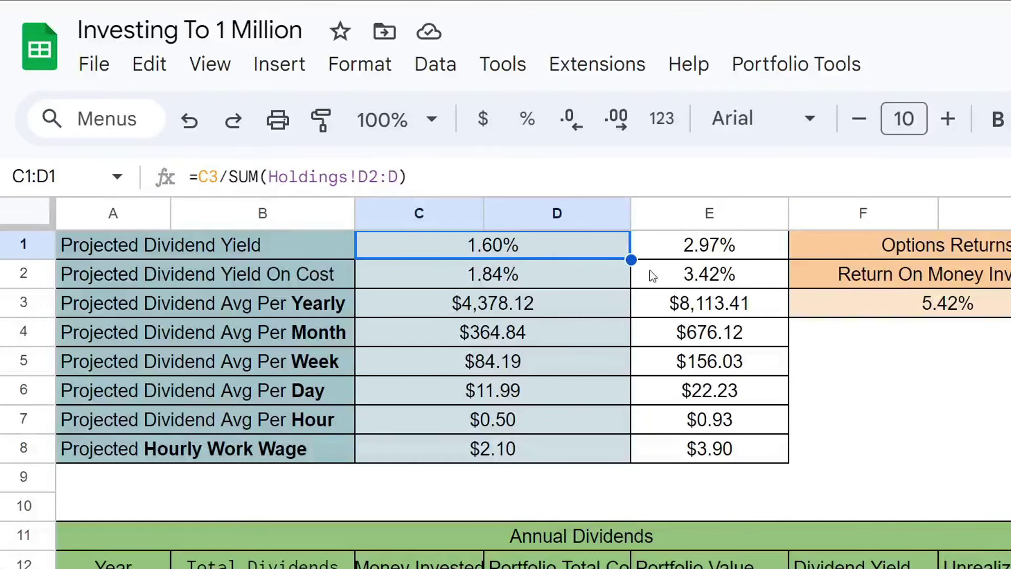
left_click(713, 248)
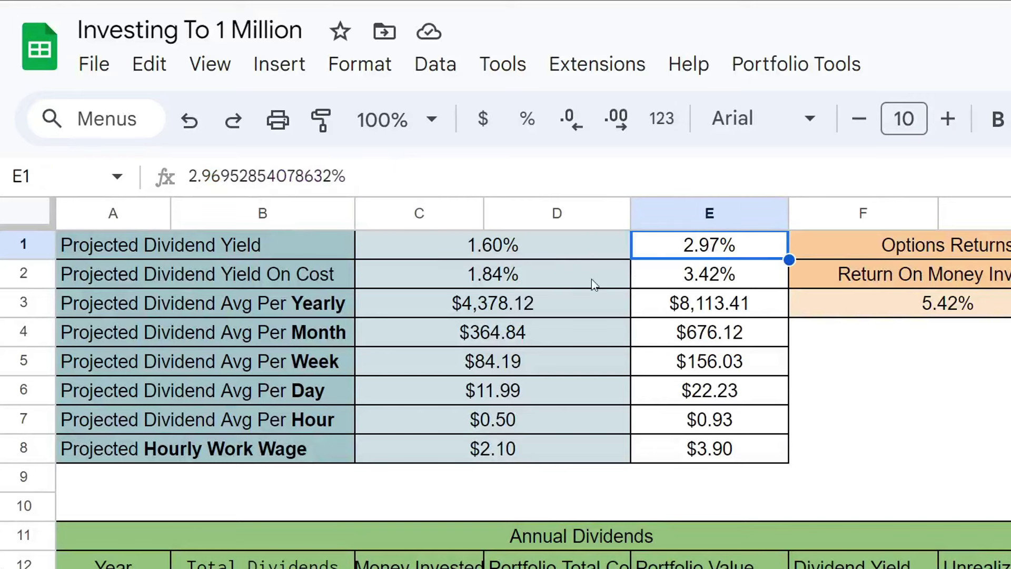
left_click(538, 285)
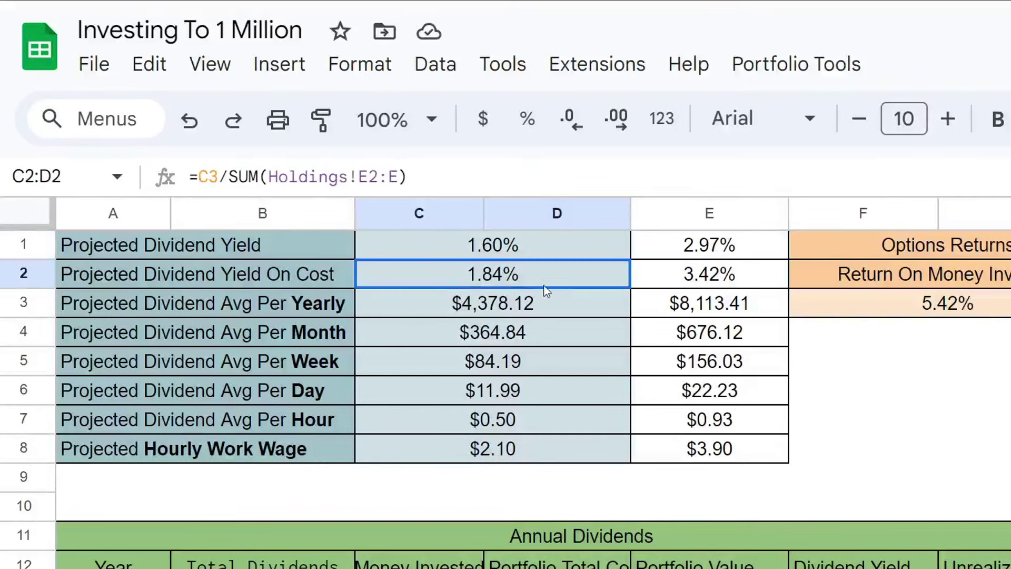
left_click(674, 278)
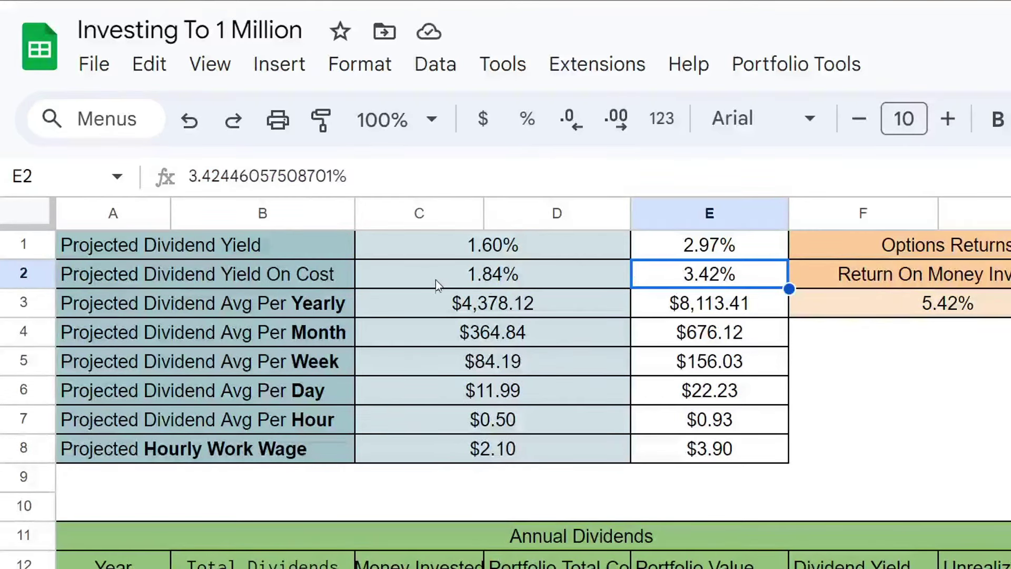
- Compare the projected yearly and monthly dividend averages with the earlier amounts in column E
left_click(480, 311)
key("shift+Right")
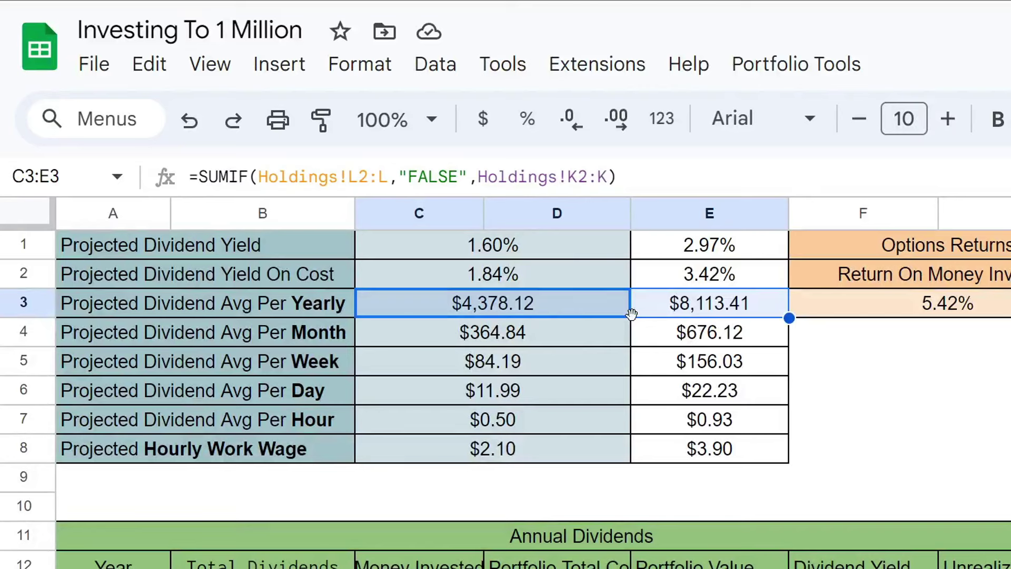
left_click(666, 308)
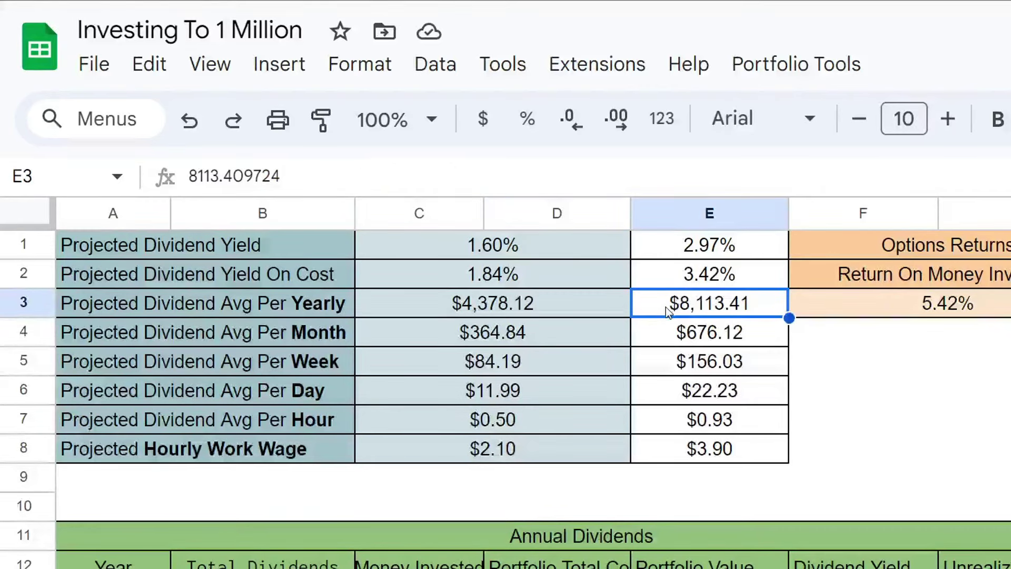
left_click(511, 343)
left_click_drag(534, 345, 655, 345)
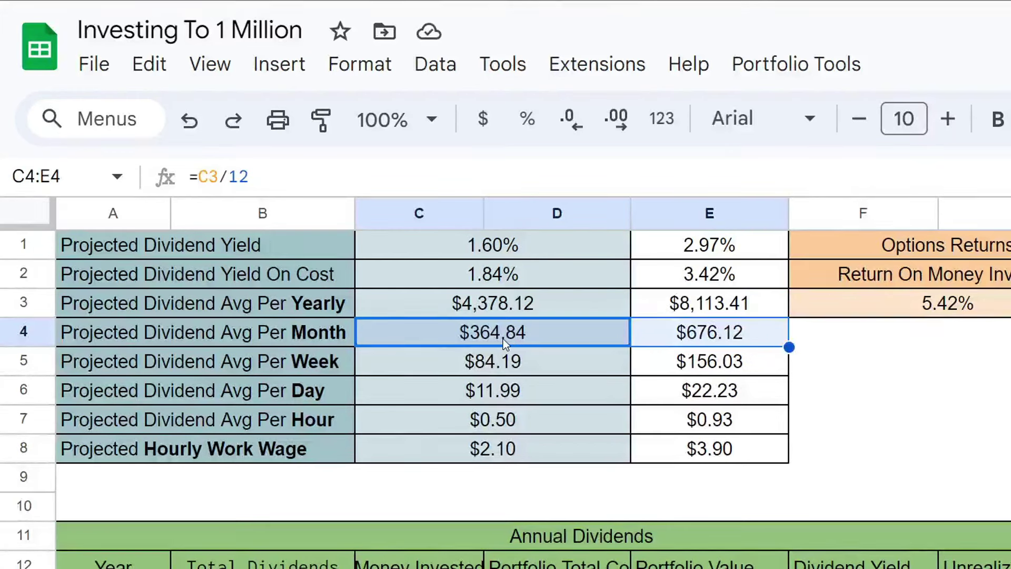
left_click(712, 339)
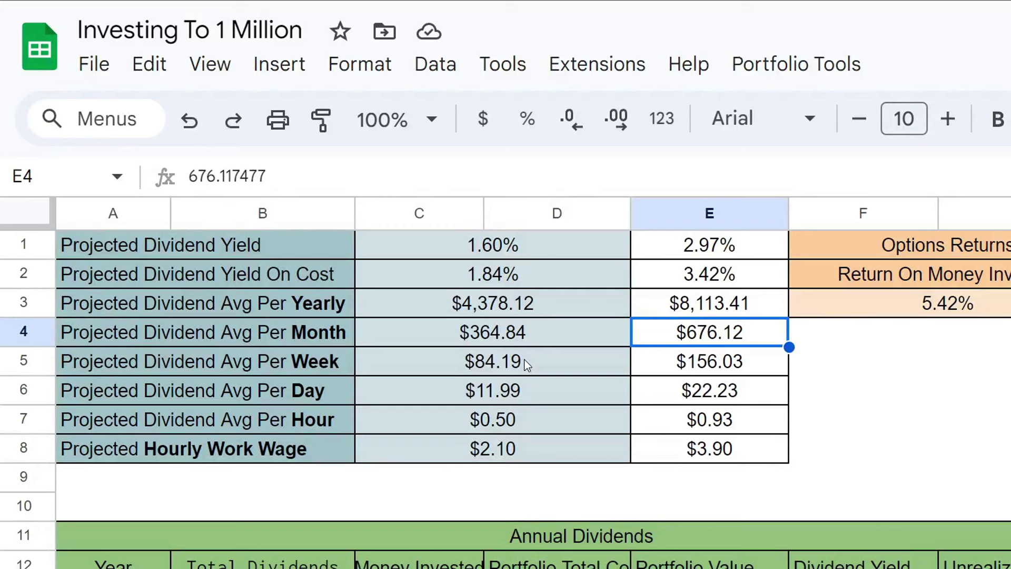
- Check the recalculated monthly dividend average and compare the weekly average with its earlier amount in column E
left_click(492, 317)
left_click(498, 333)
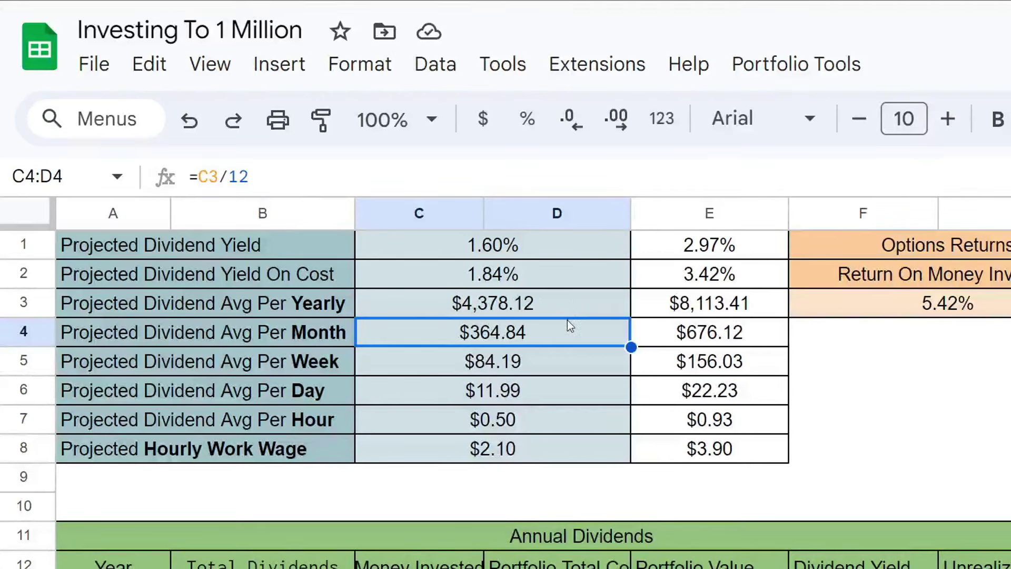
left_click(521, 369)
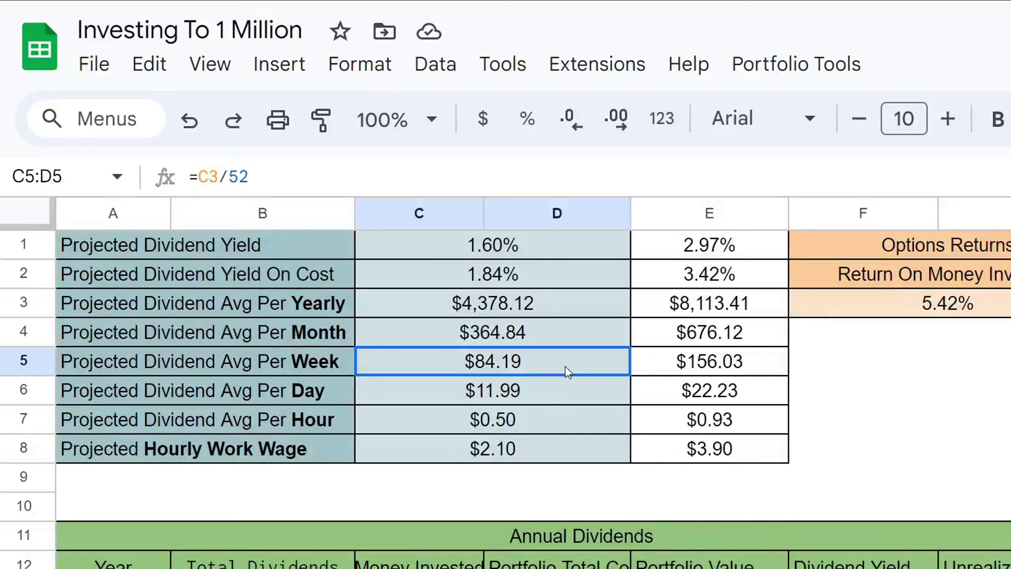
left_click_drag(565, 365, 682, 363)
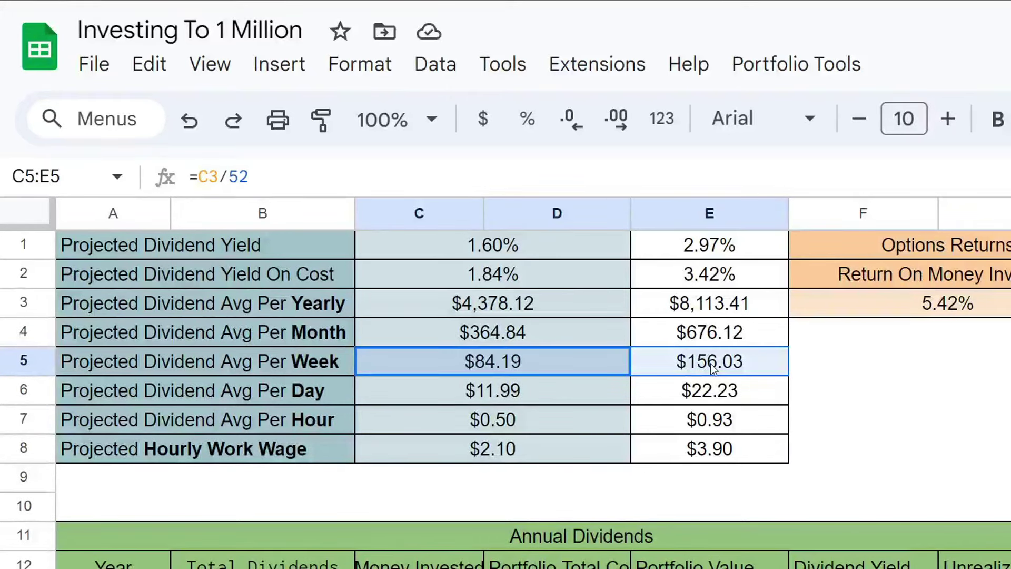
- Compare the projected daily and hourly dividend averages with their earlier amounts in column E
left_click(561, 399)
left_click_drag(562, 399, 611, 390)
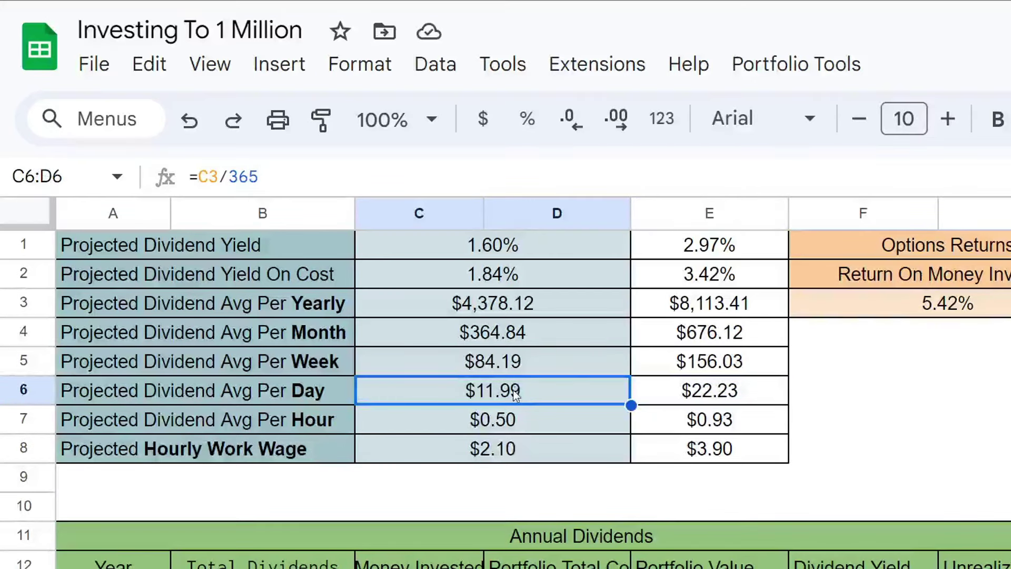
left_click(684, 390)
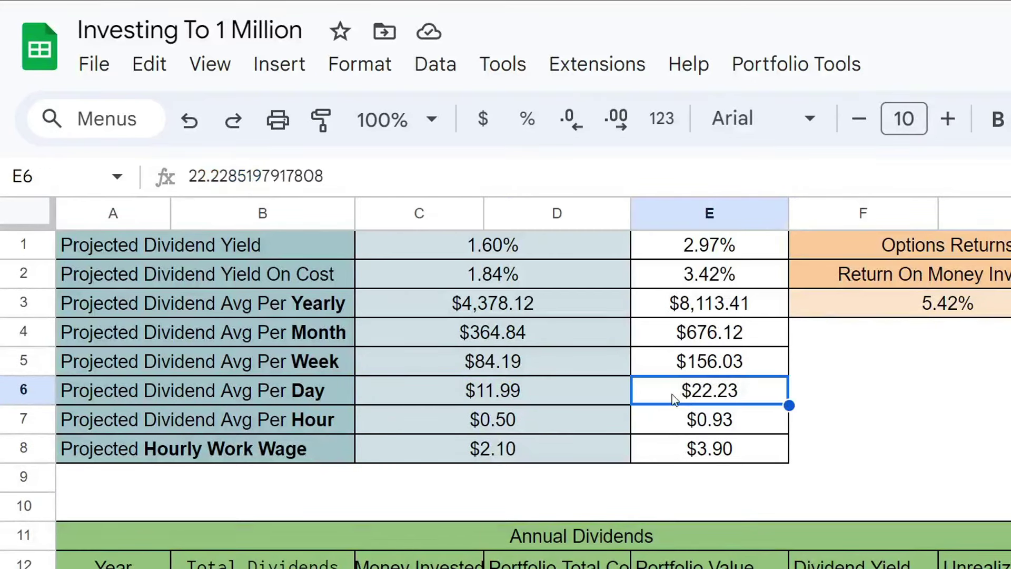
left_click_drag(527, 428, 643, 432)
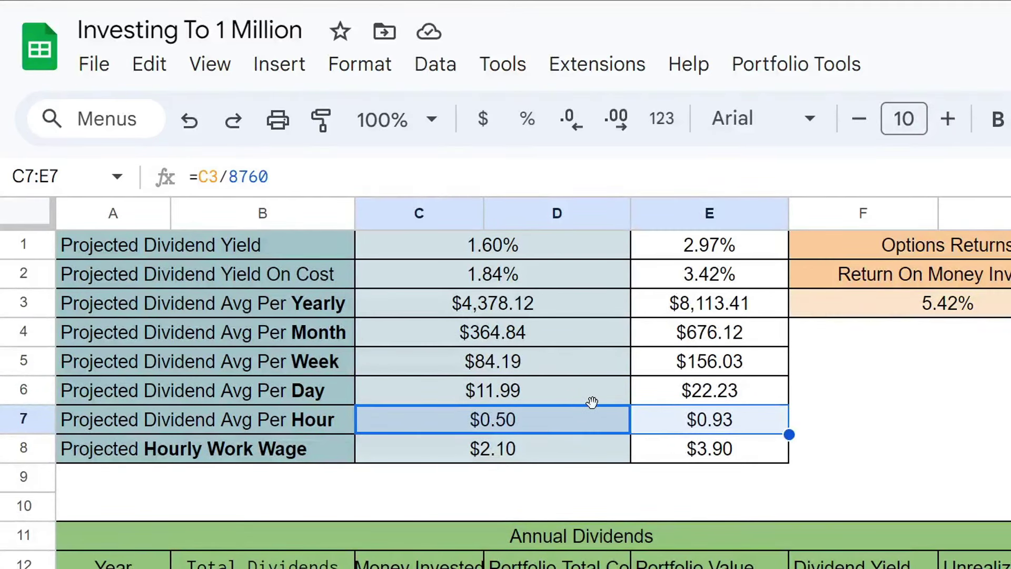
left_click(672, 426)
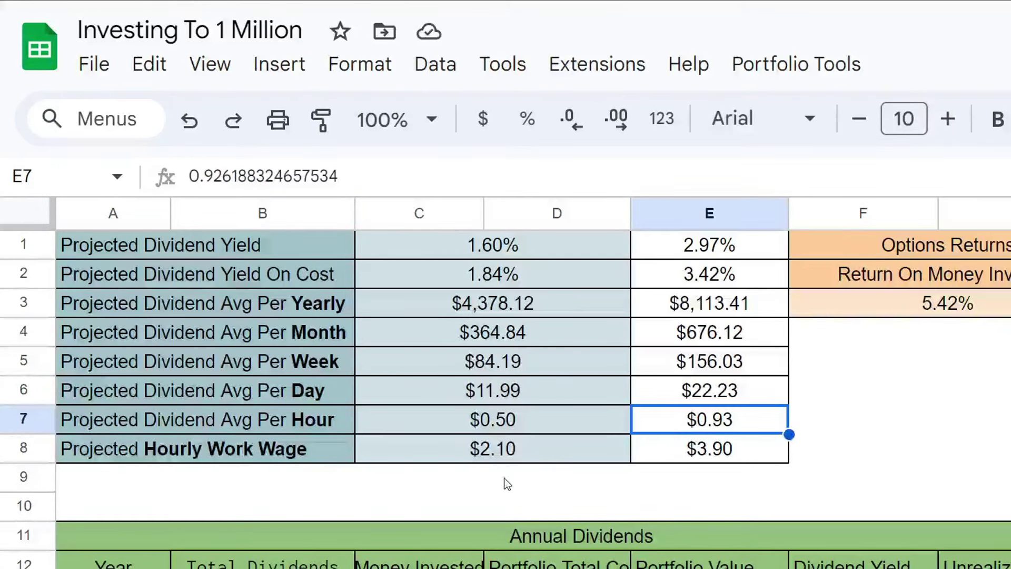
- Compare the recalculated Projected Hourly Work Wage with its earlier amount in column E
left_click(559, 453)
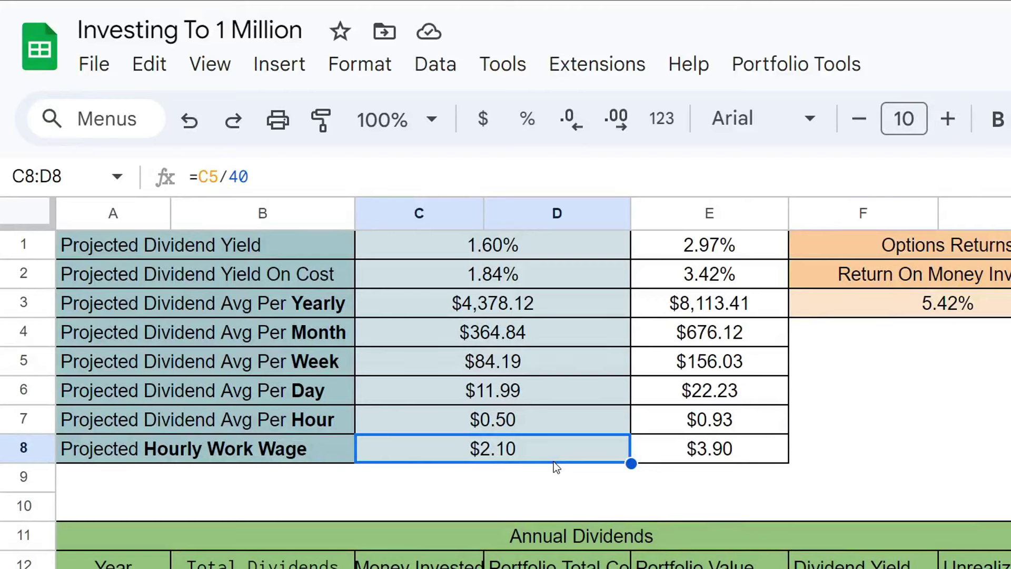
left_click(705, 461)
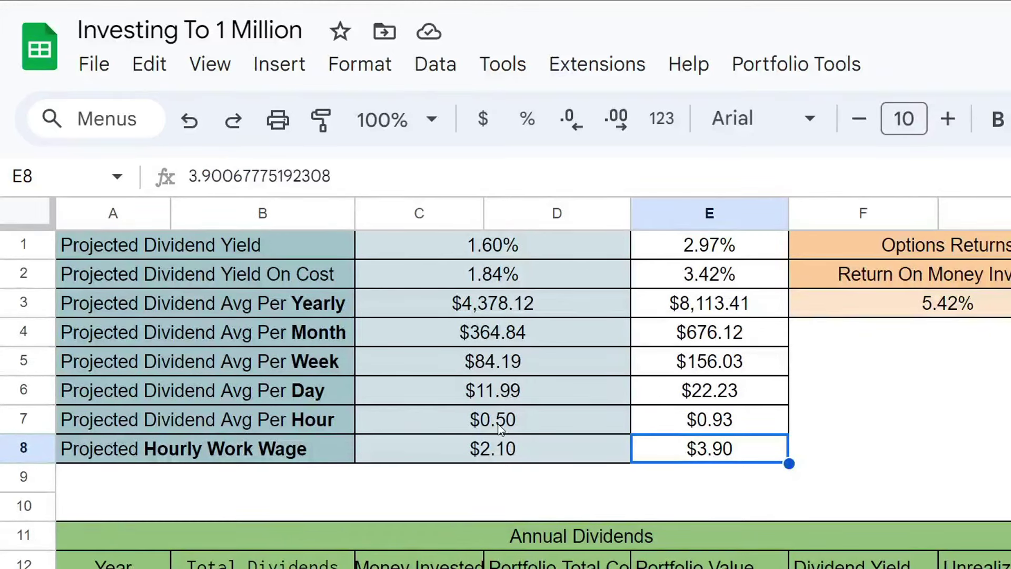
left_click(435, 446)
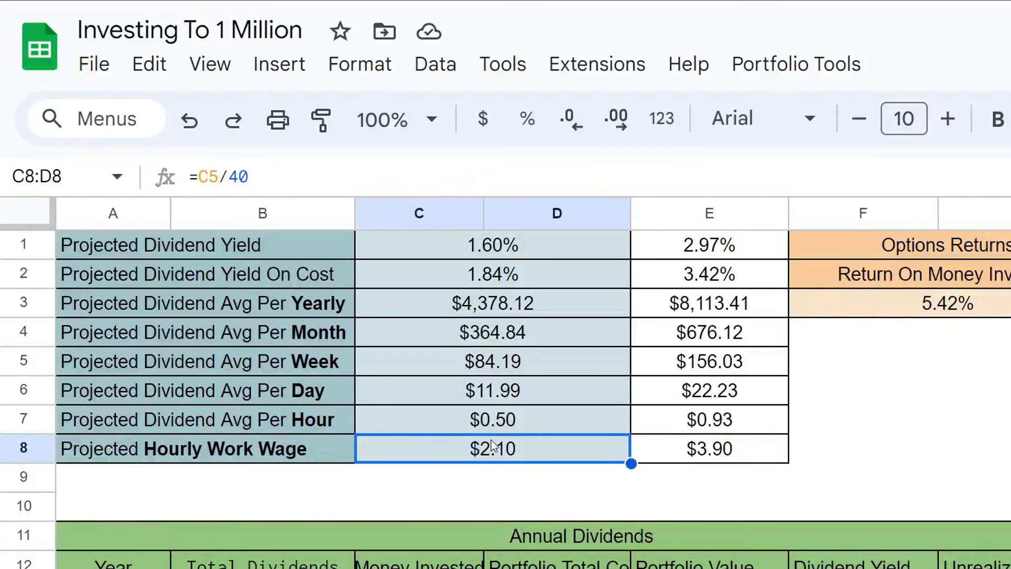